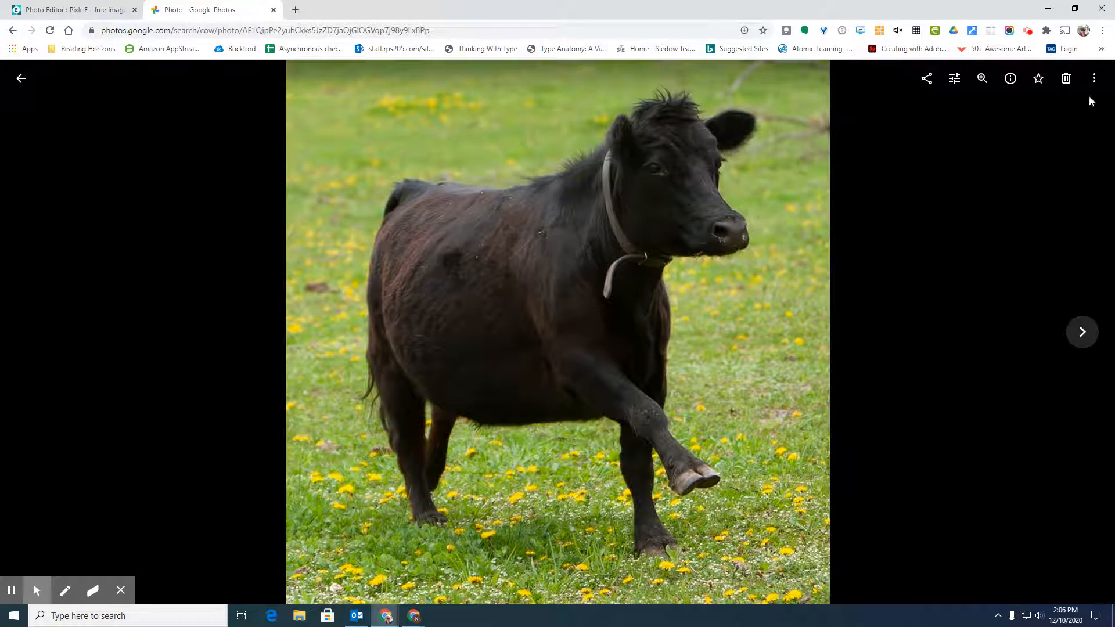
Step: Download the cow photo from Google Photos and open the downloaded Daisy (1).jpg in the Pixlr E editor
click(1094, 78)
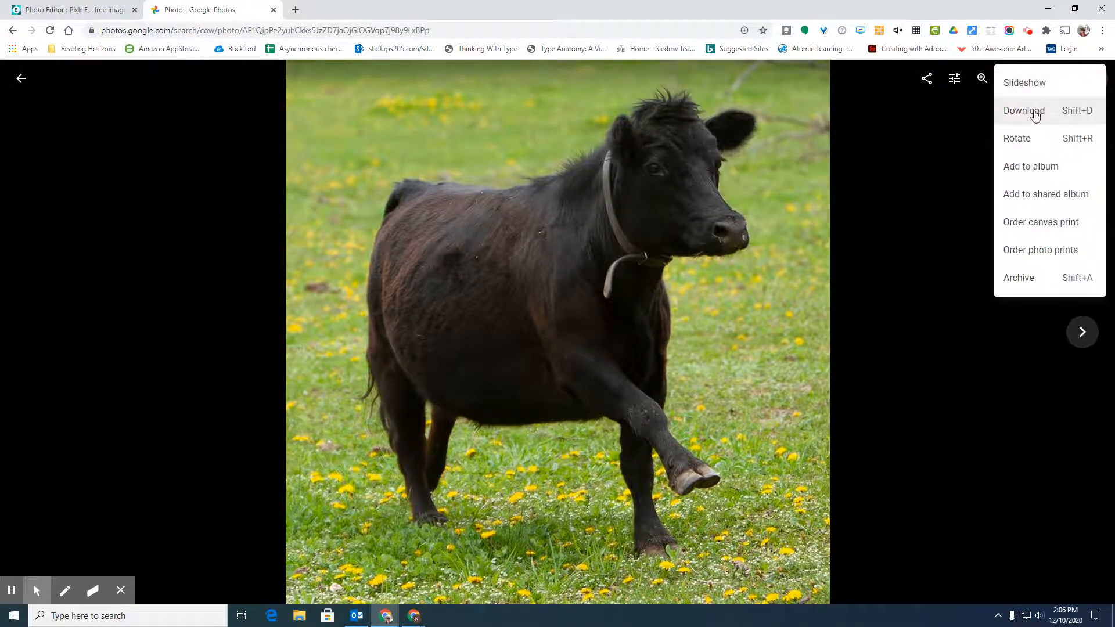
click(1035, 113)
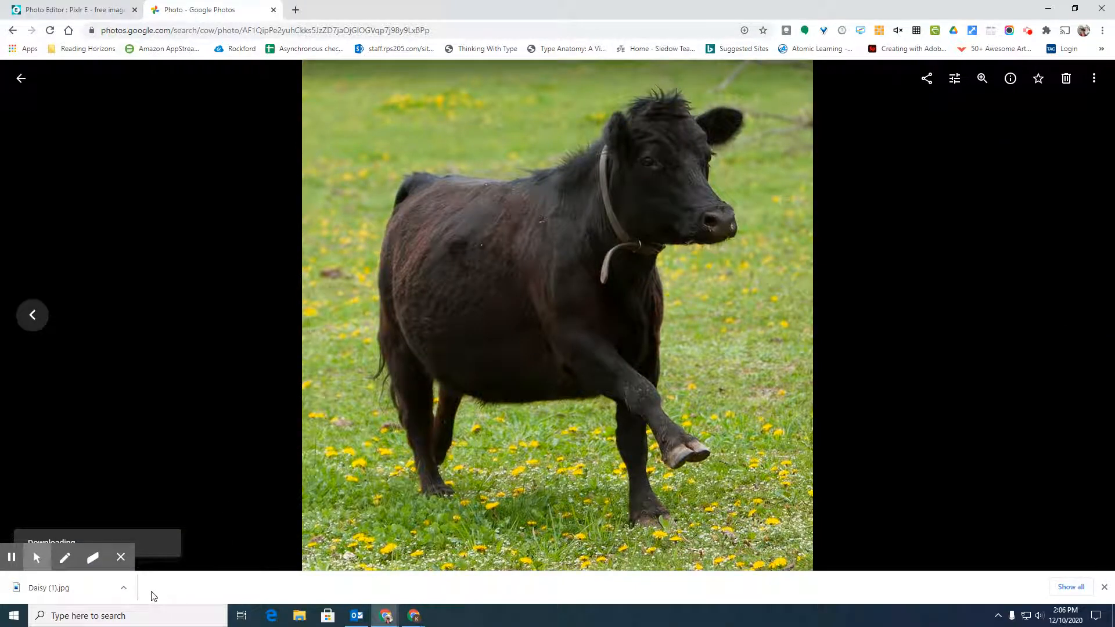
click(93, 12)
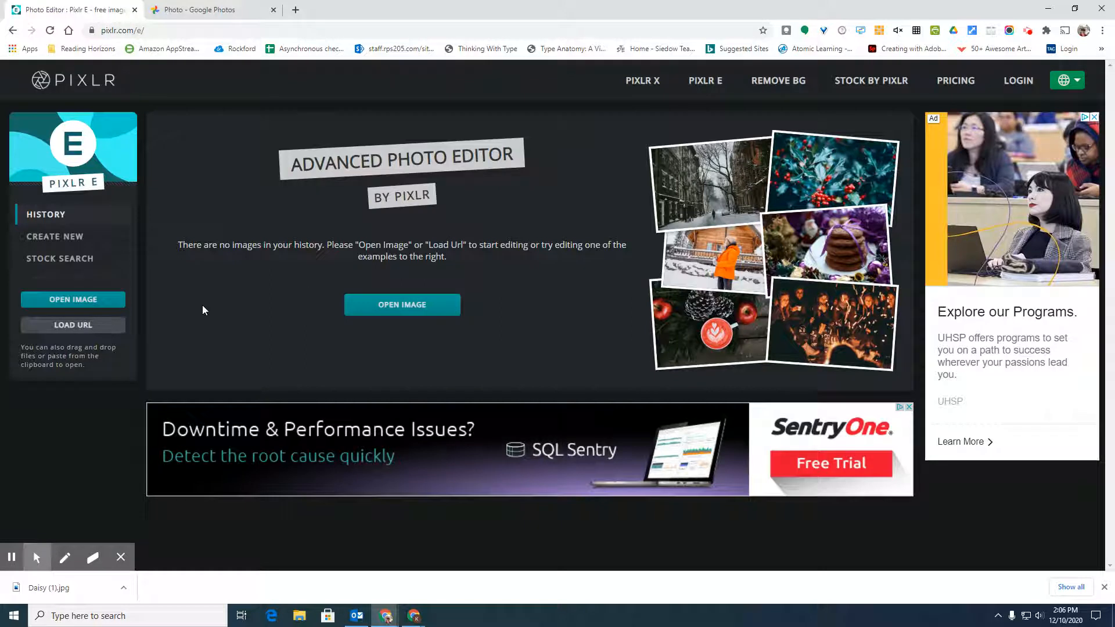
drag(68, 595, 437, 272)
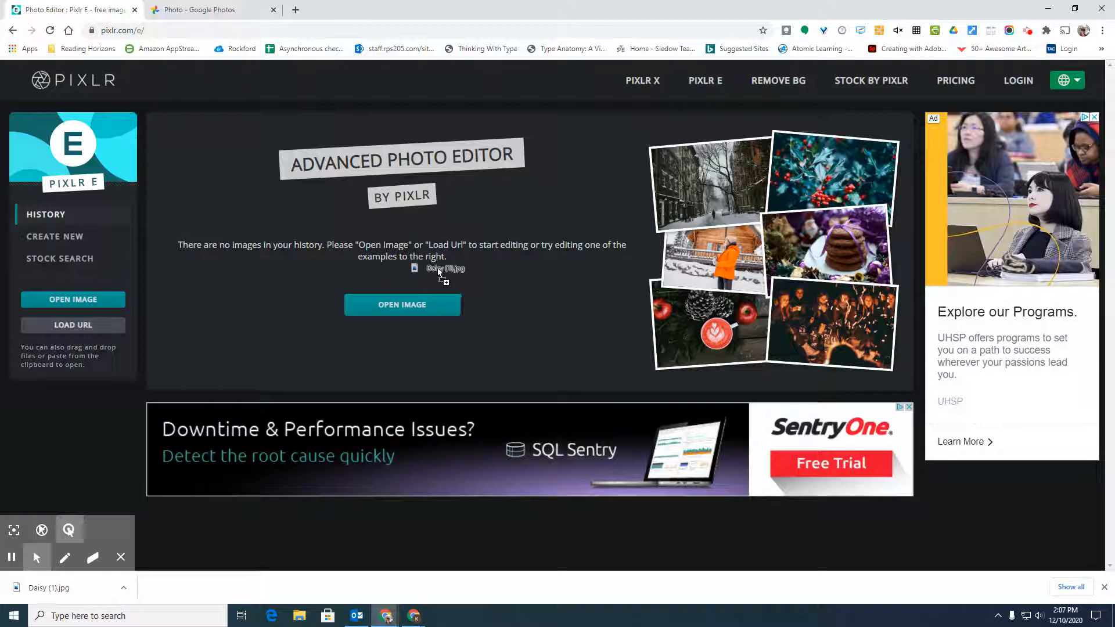
drag(438, 268, 417, 256)
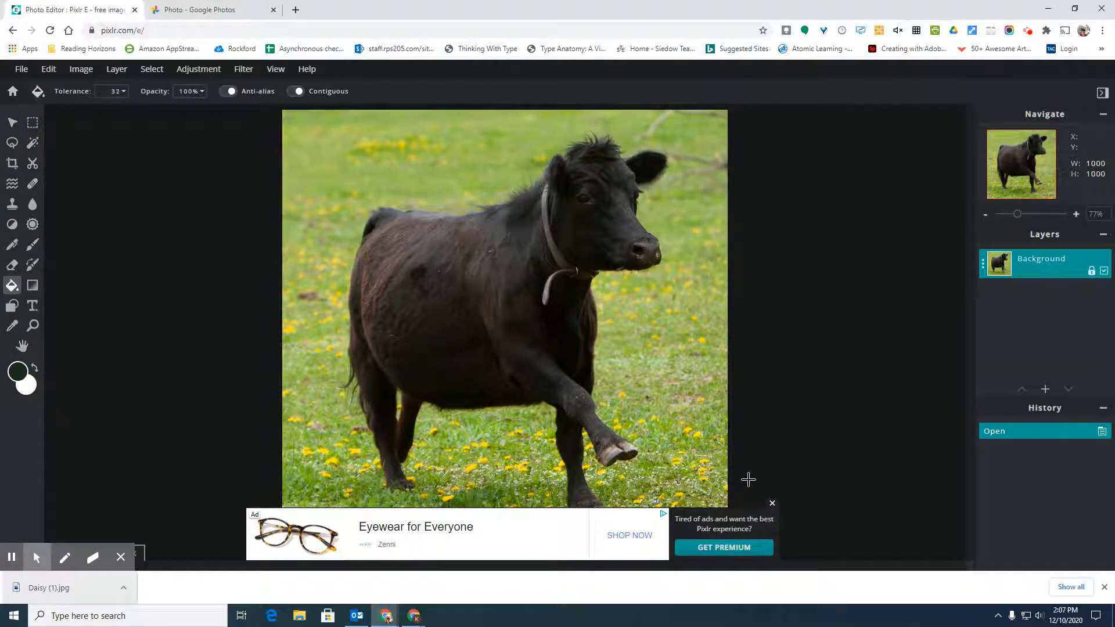
click(772, 504)
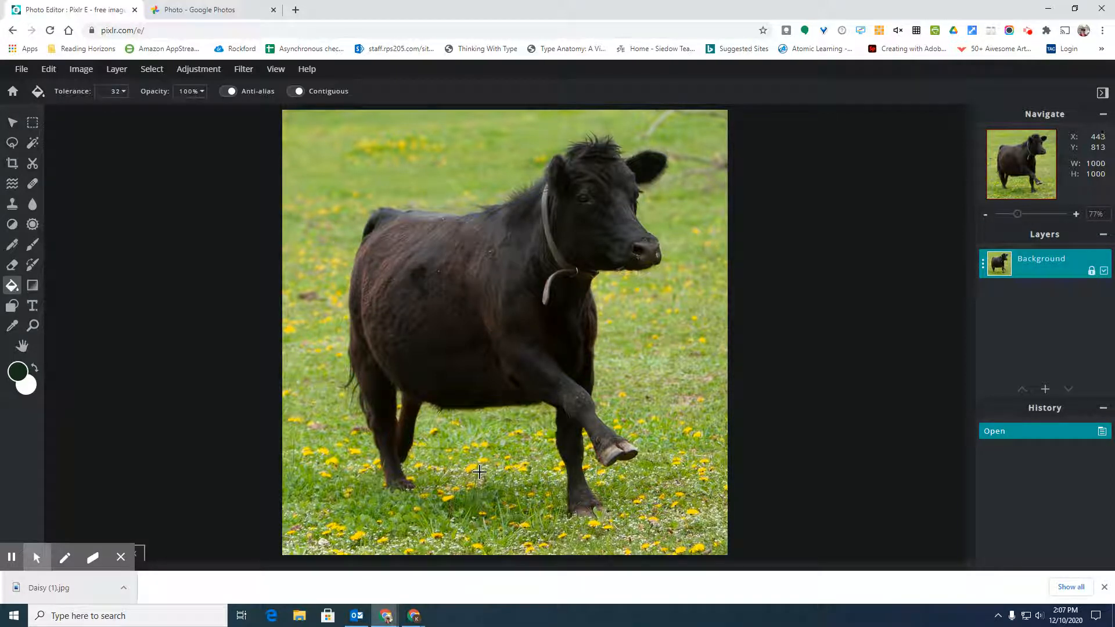
Step: Try the Cutout tool's rectangular shape mask in keep mode on the grass above the cow, and revert to the opened image
click(32, 165)
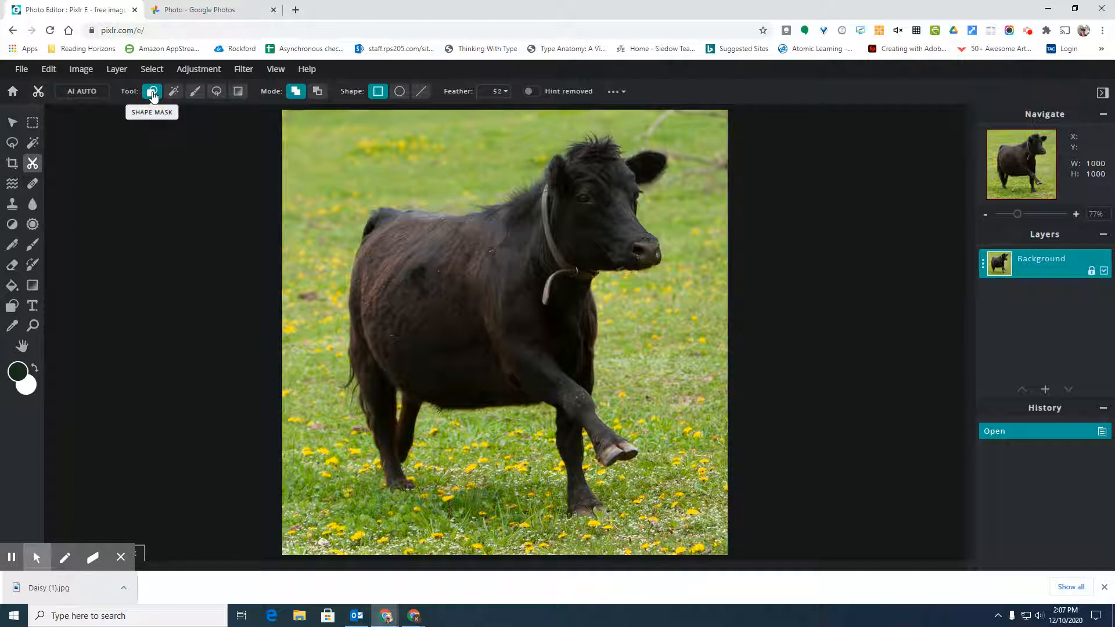
drag(295, 116, 429, 186)
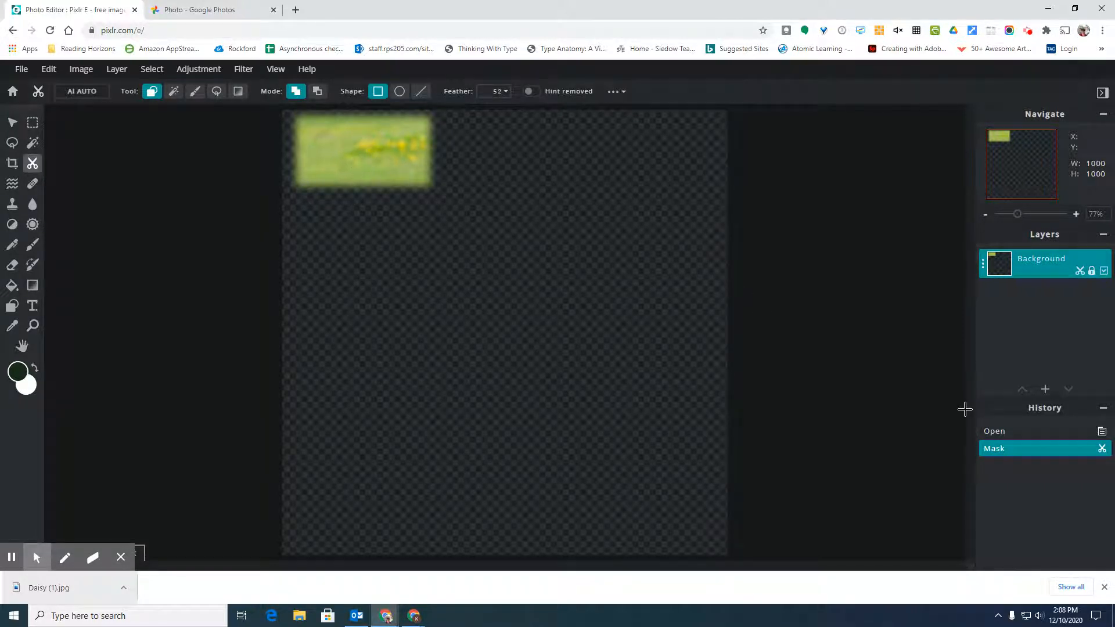
click(998, 432)
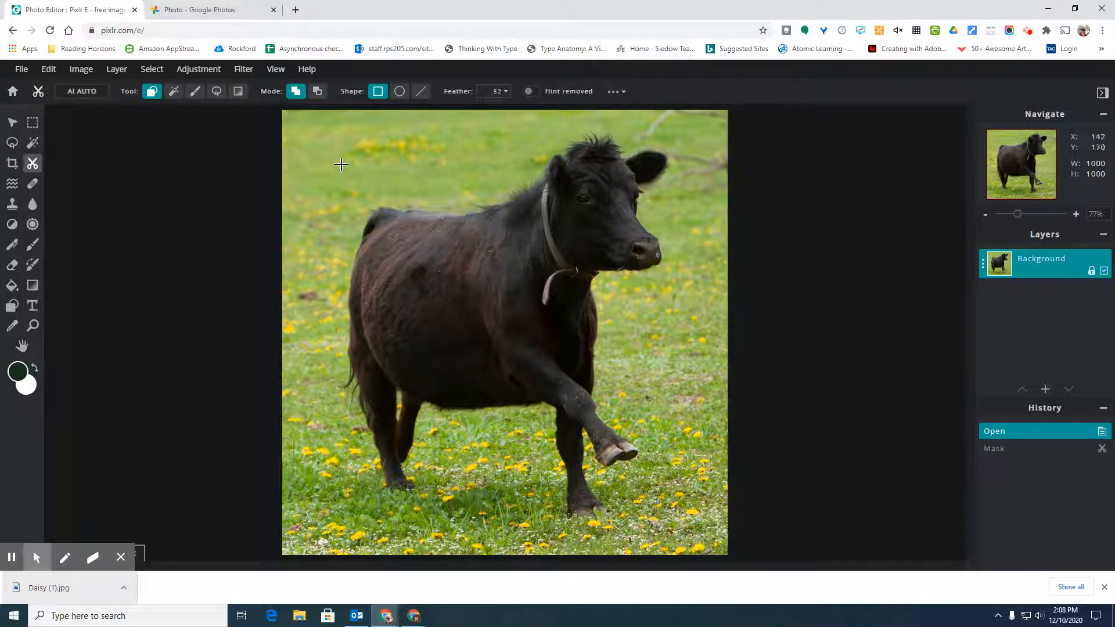
Step: Switch the shape mask to remove mode, try cutting a rectangle from the grass above the cow's back, and undo it
click(318, 91)
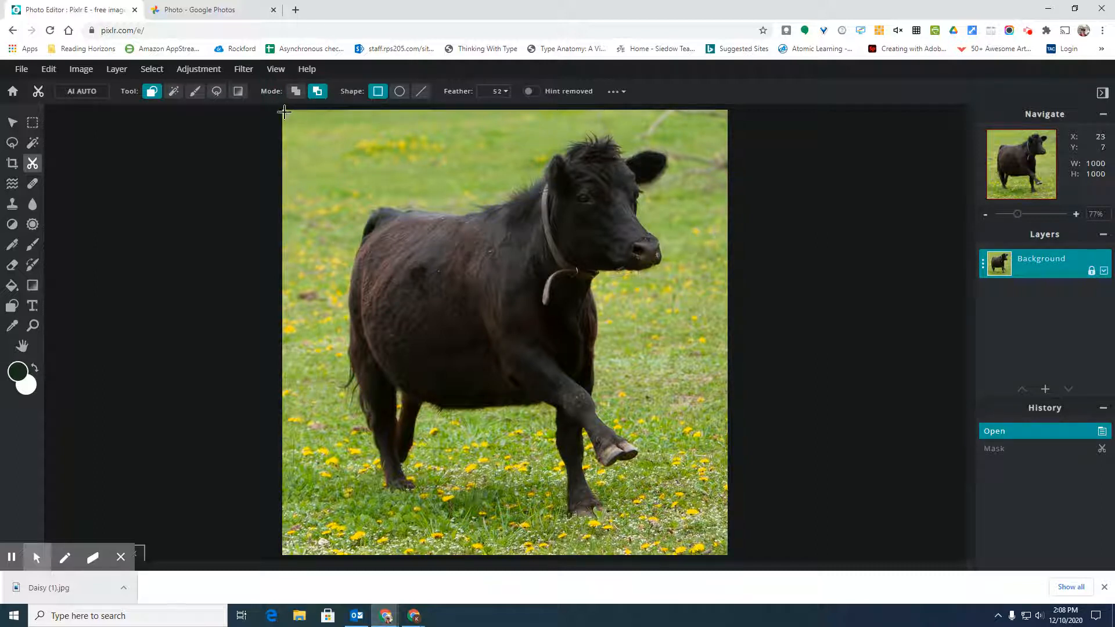
drag(381, 145, 489, 190)
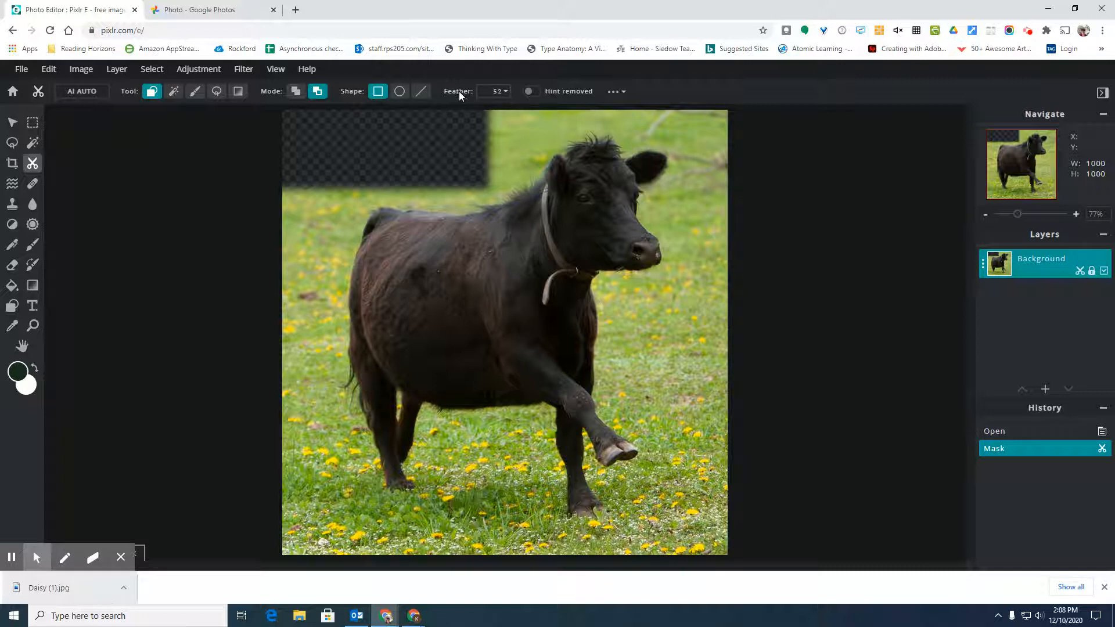
key(ctrl+z)
Step: Try cutting a hard-edged rectangle from the upper grass with feather 0, inspect its edge up close, and undo it
click(504, 90)
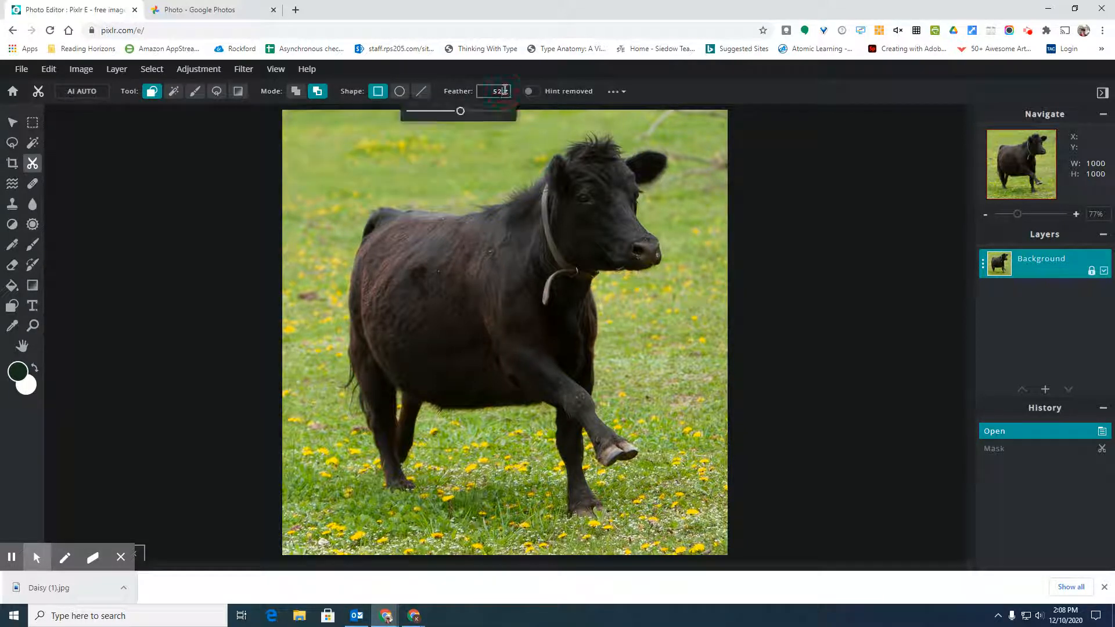
drag(461, 114, 380, 111)
drag(314, 120, 467, 181)
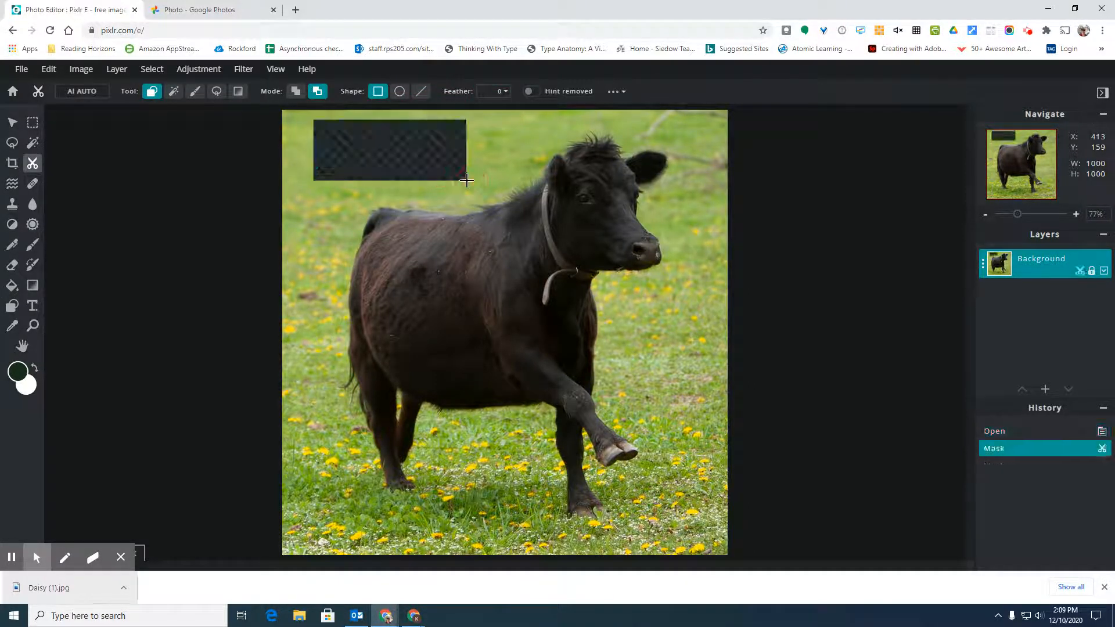
scroll(468, 152, up, 3)
scroll(413, 217, up, 2)
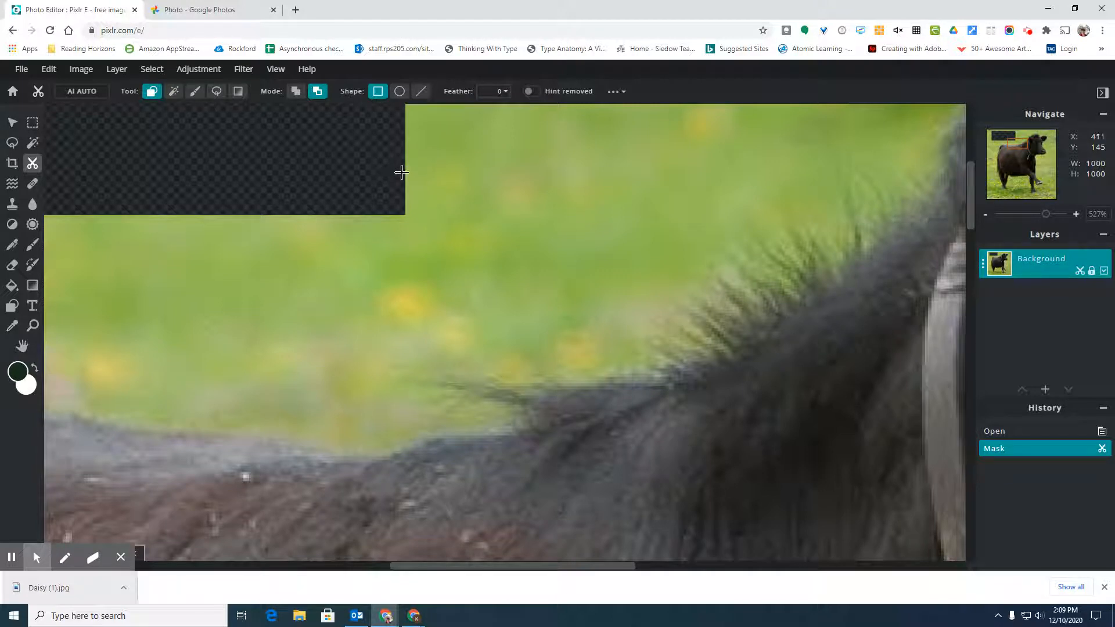
key(ctrl+z)
Step: Try cutting a soft-edged rectangle from the grass above the cow's back with the shape mask feather at 72
click(501, 91)
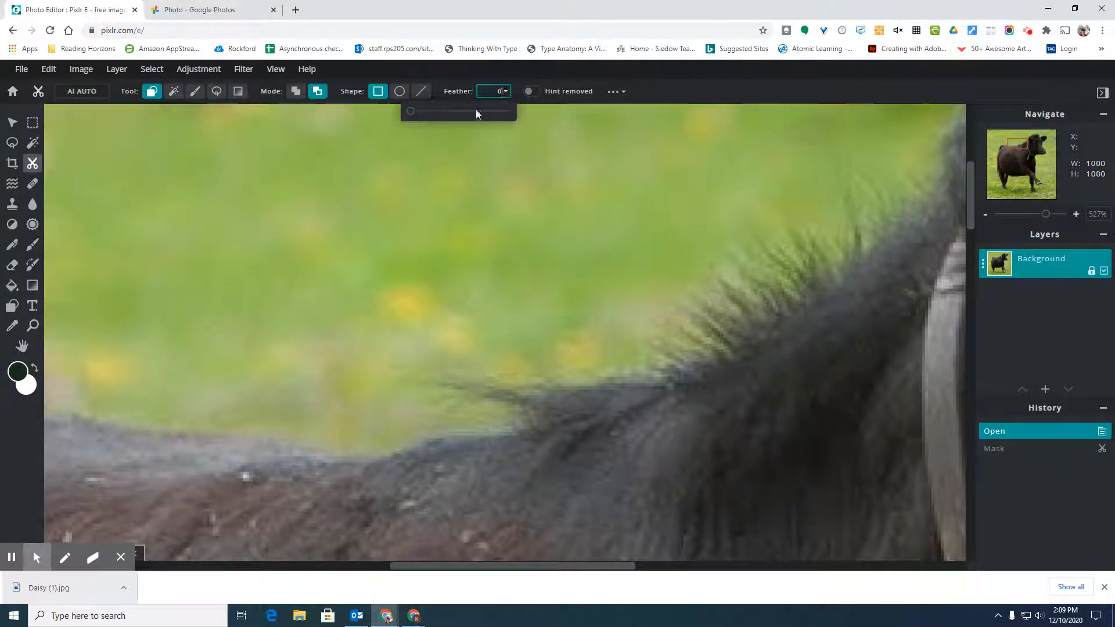
click(447, 112)
drag(459, 117, 480, 110)
drag(169, 136, 442, 287)
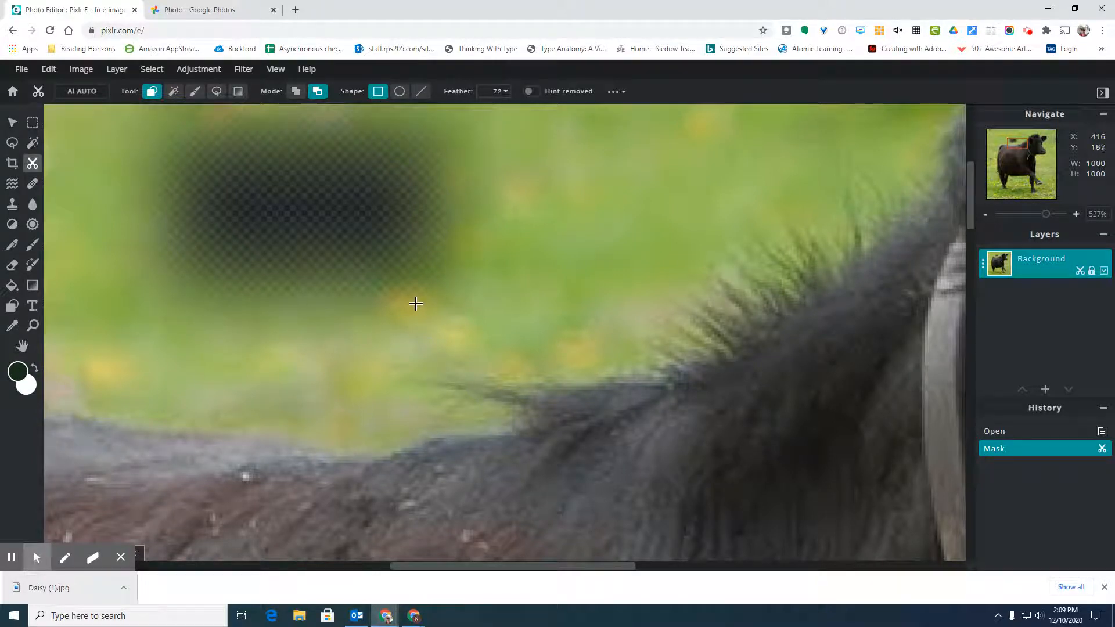
Step: Set the shape mask's feather to 4 and undo the soft-edged rectangular cut
click(505, 91)
drag(483, 114, 415, 116)
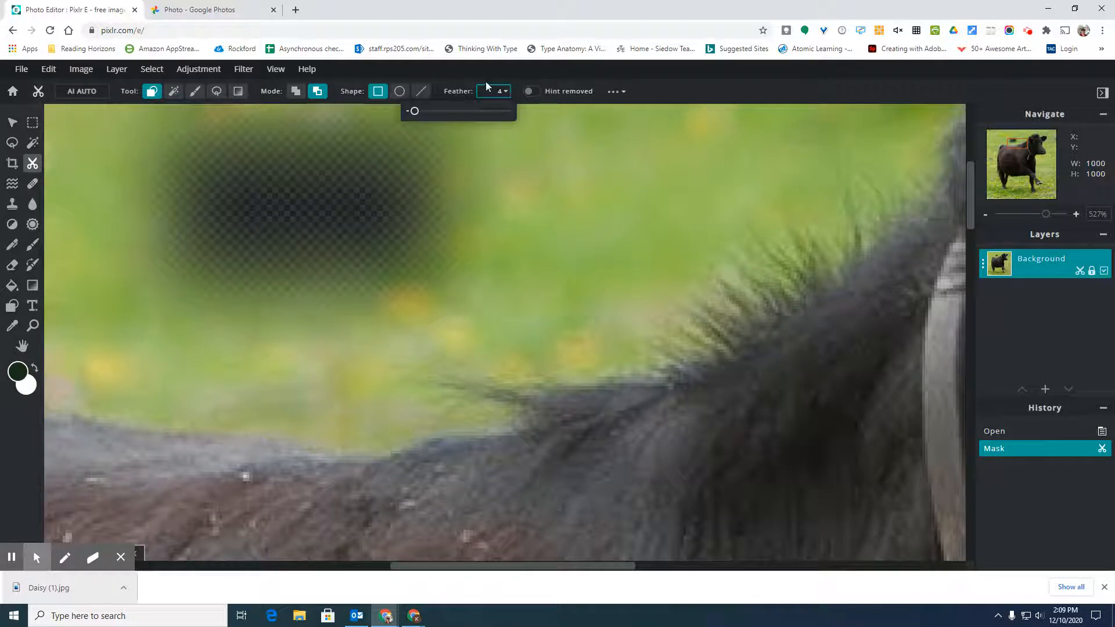
click(457, 90)
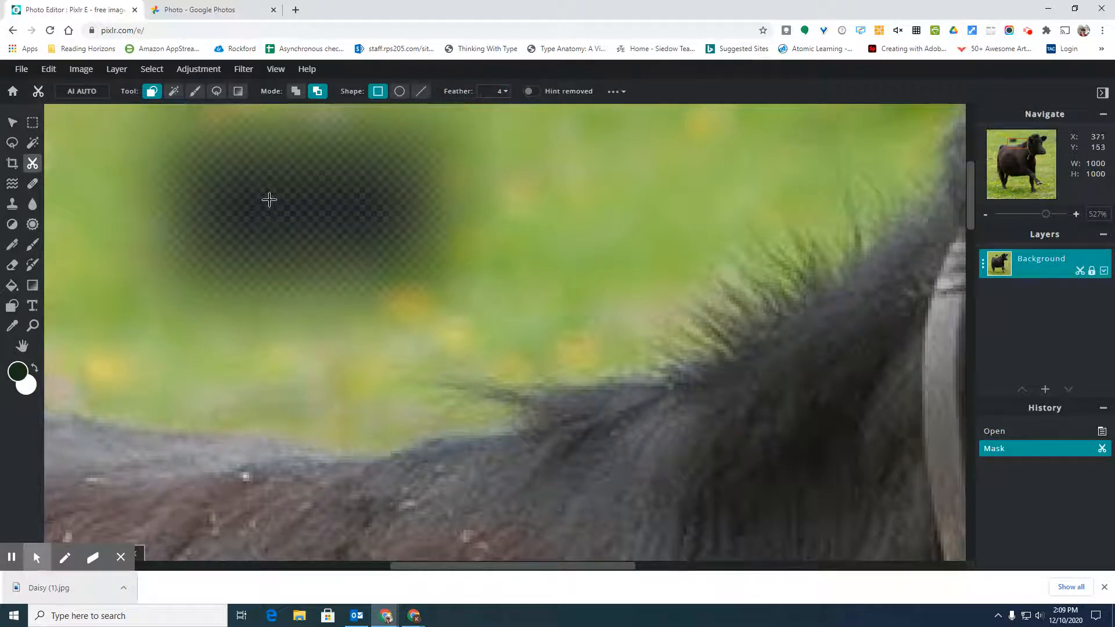
key(ctrl+z)
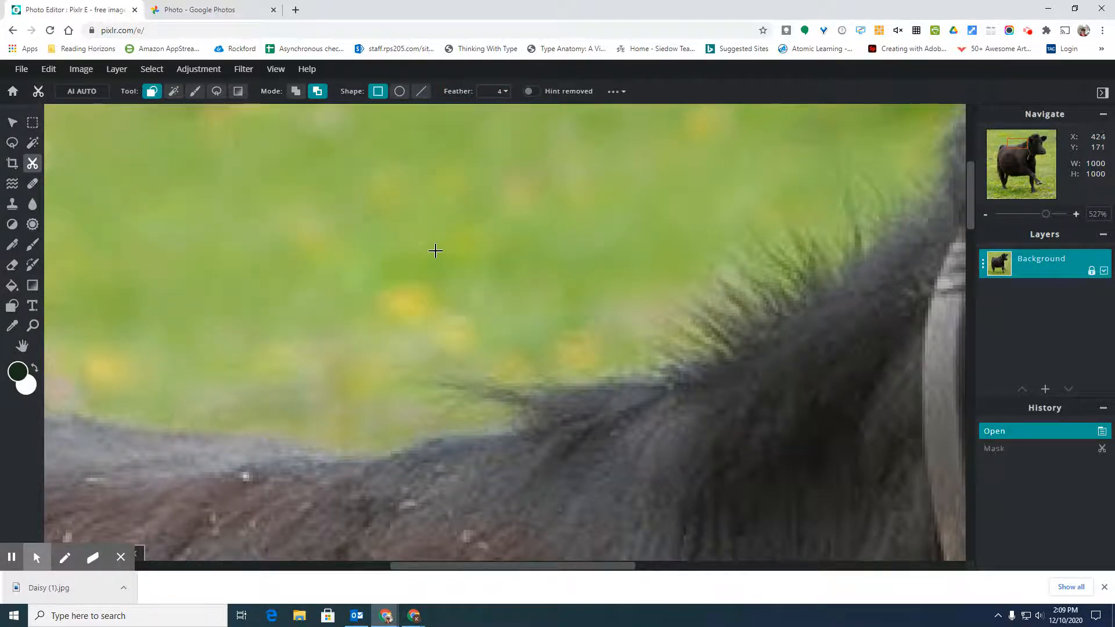
scroll(433, 250, down, 2)
scroll(433, 250, down, 2)
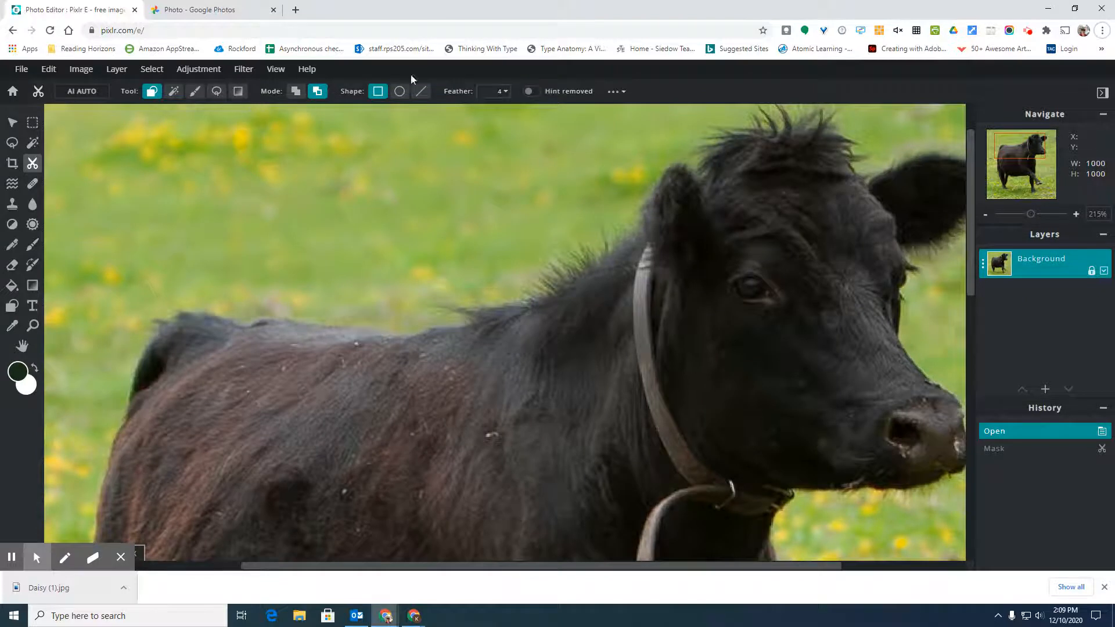
Step: Switch to the magic wand mask, try removing the grass above the cow's back, and undo the removal
click(174, 92)
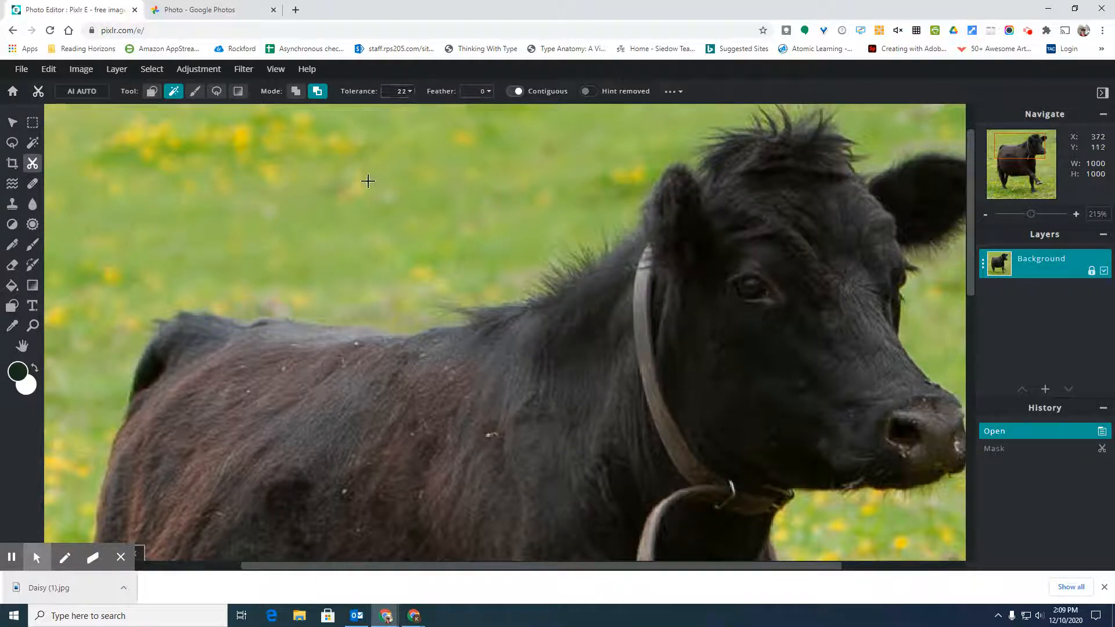
click(308, 166)
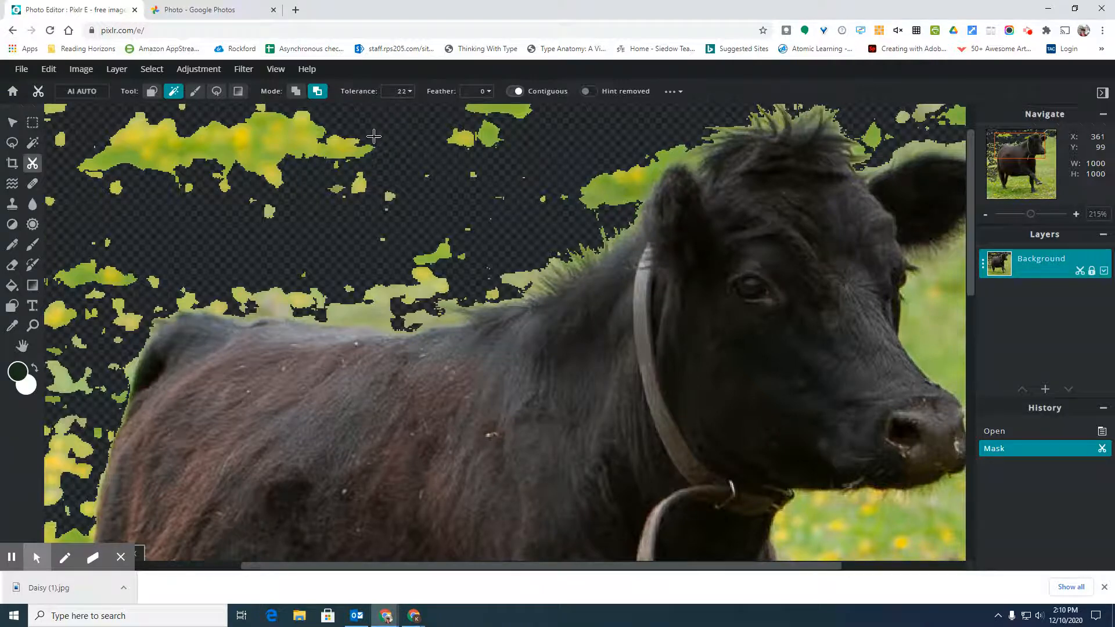
key(ctrl+z)
Step: Try removing grass above the cow's back with the wand mask at tolerance 1, and undo both cuts
click(406, 93)
drag(335, 114, 315, 111)
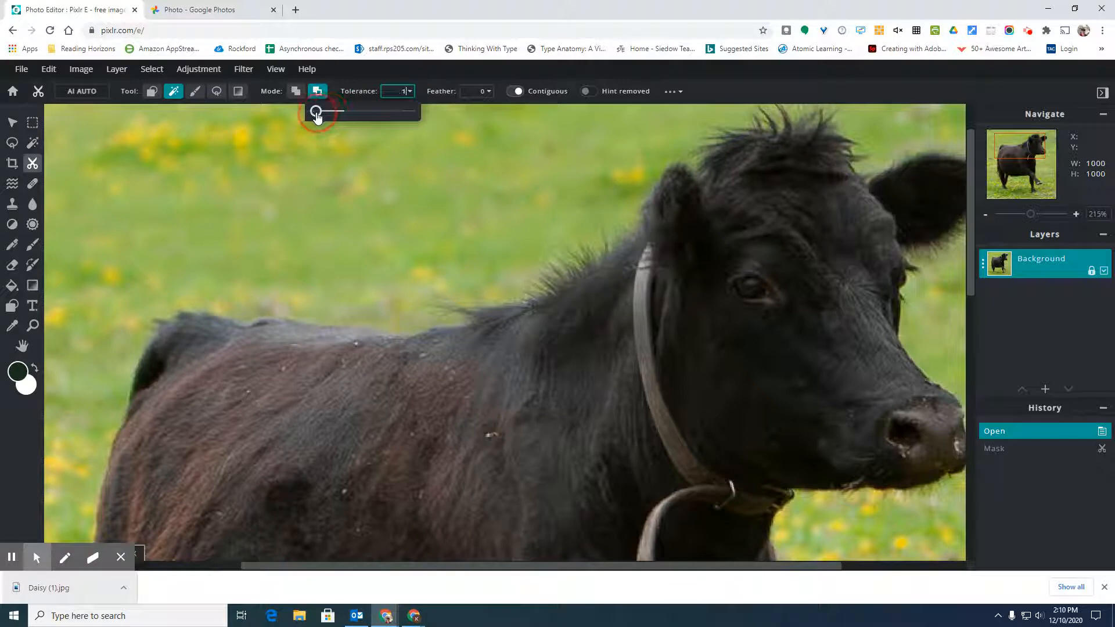
click(368, 199)
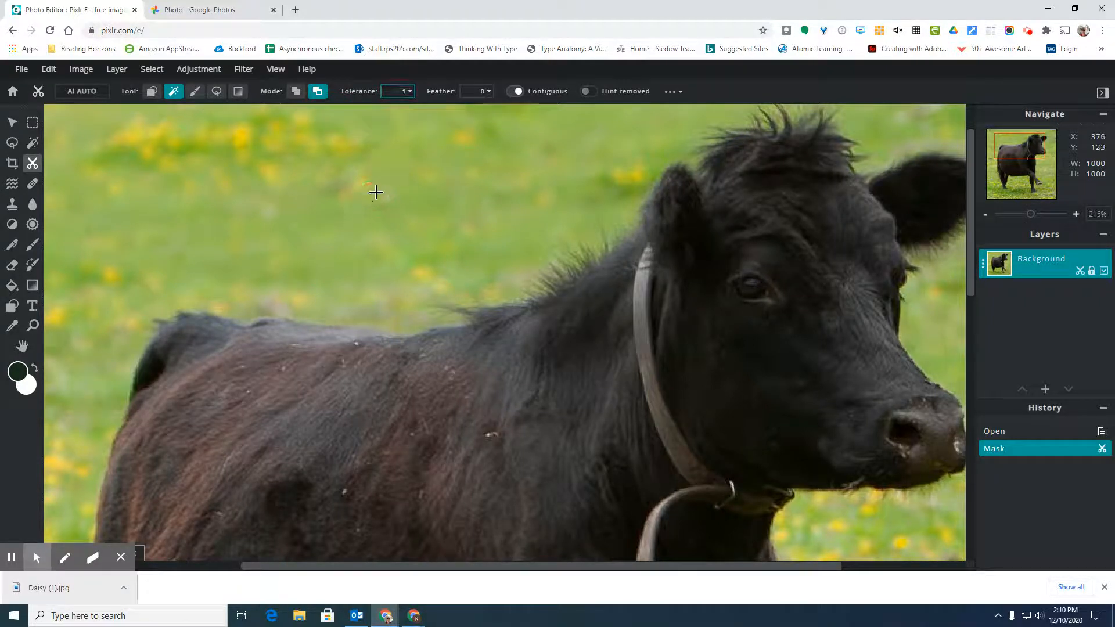
click(374, 194)
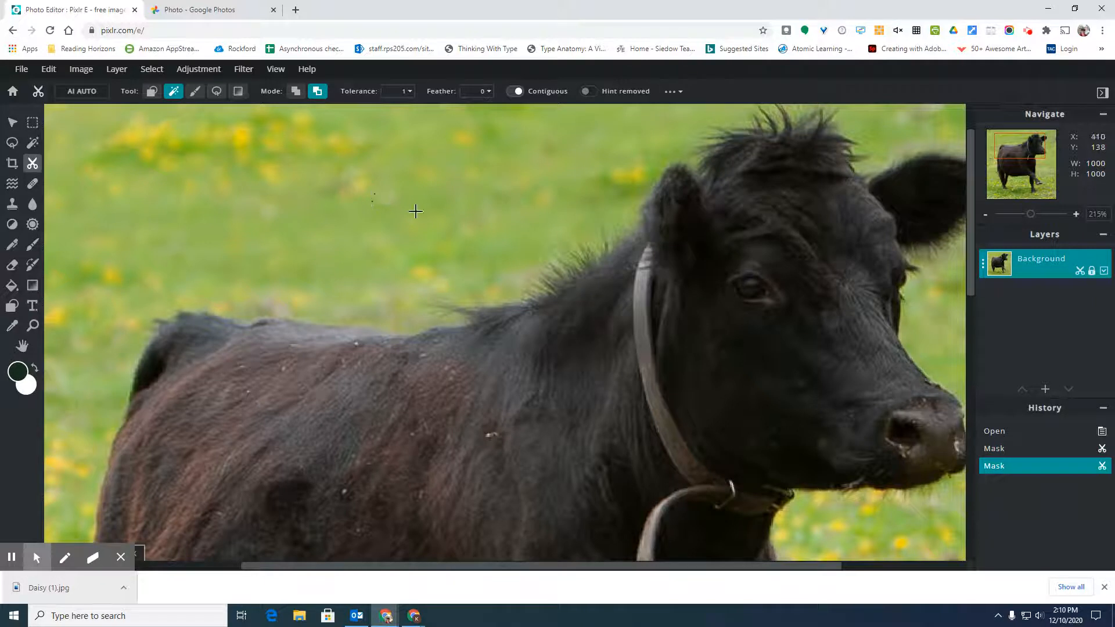
key(ctrl+z)
key(ctrl+z)
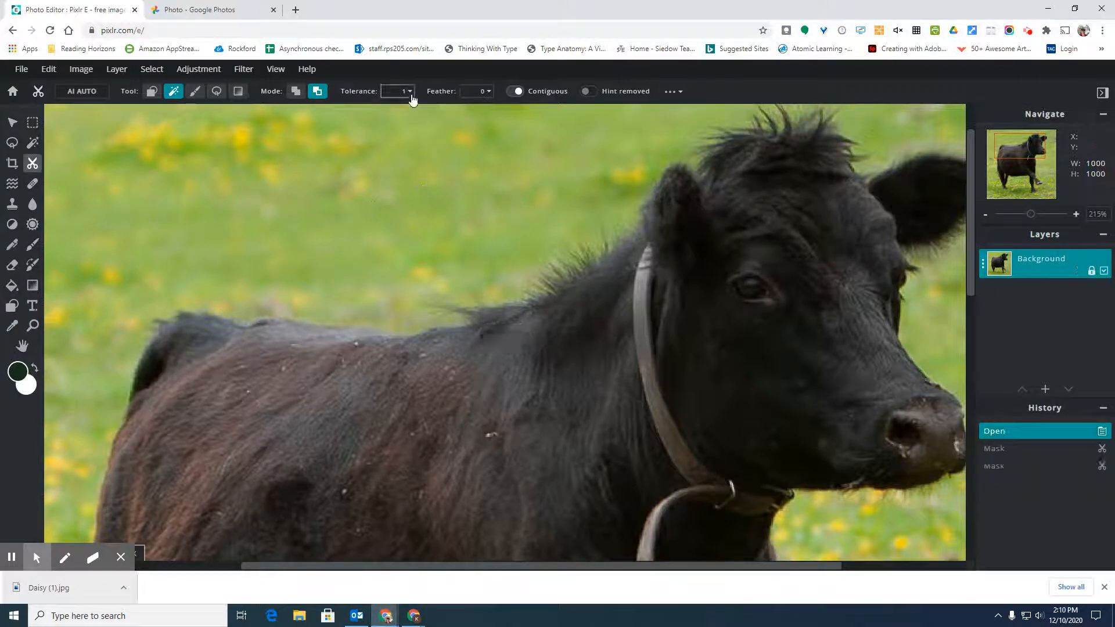
Step: Try removing several patches of the upper grass with the wand mask at tolerance 15, and undo all three cuts
click(411, 97)
click(329, 111)
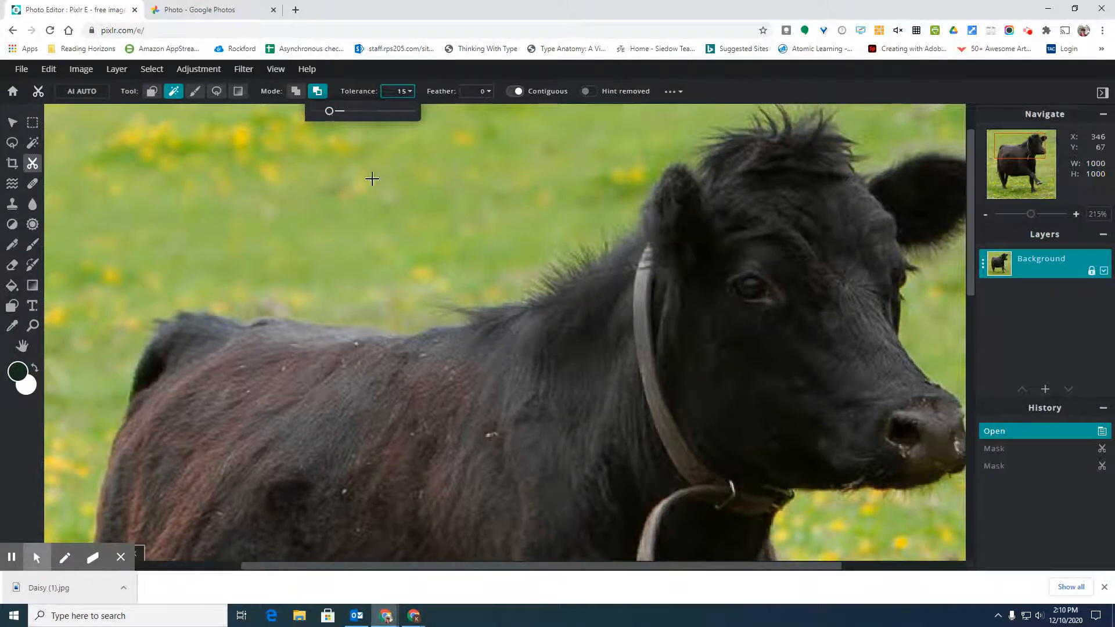
click(385, 199)
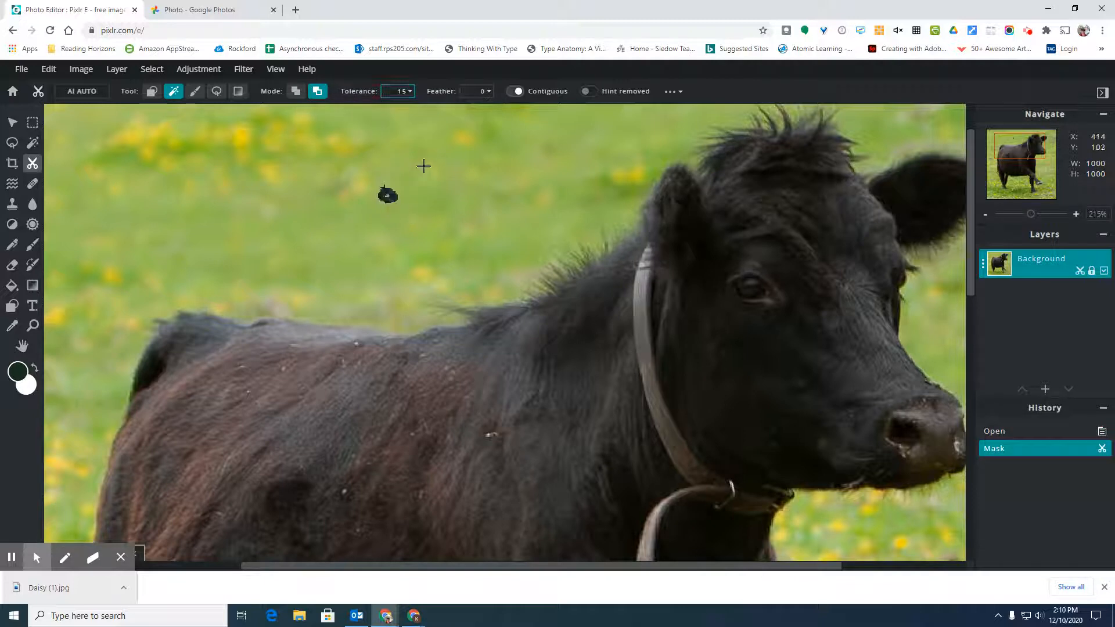
click(424, 166)
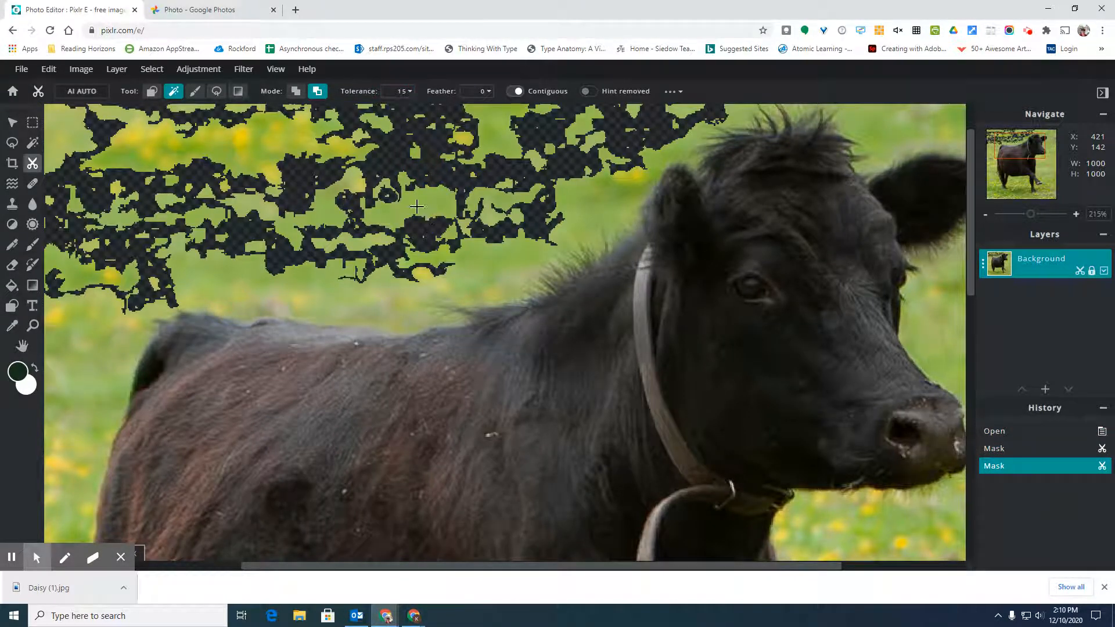
click(414, 206)
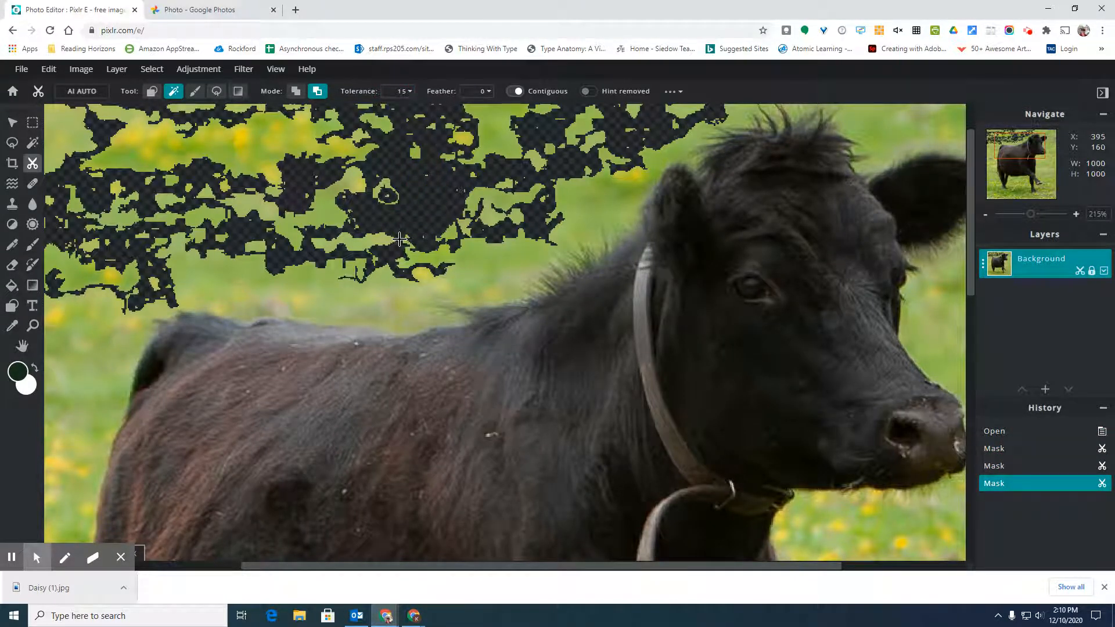
key(ctrl+z)
key(ctrl+z)
key(ctrl+z)
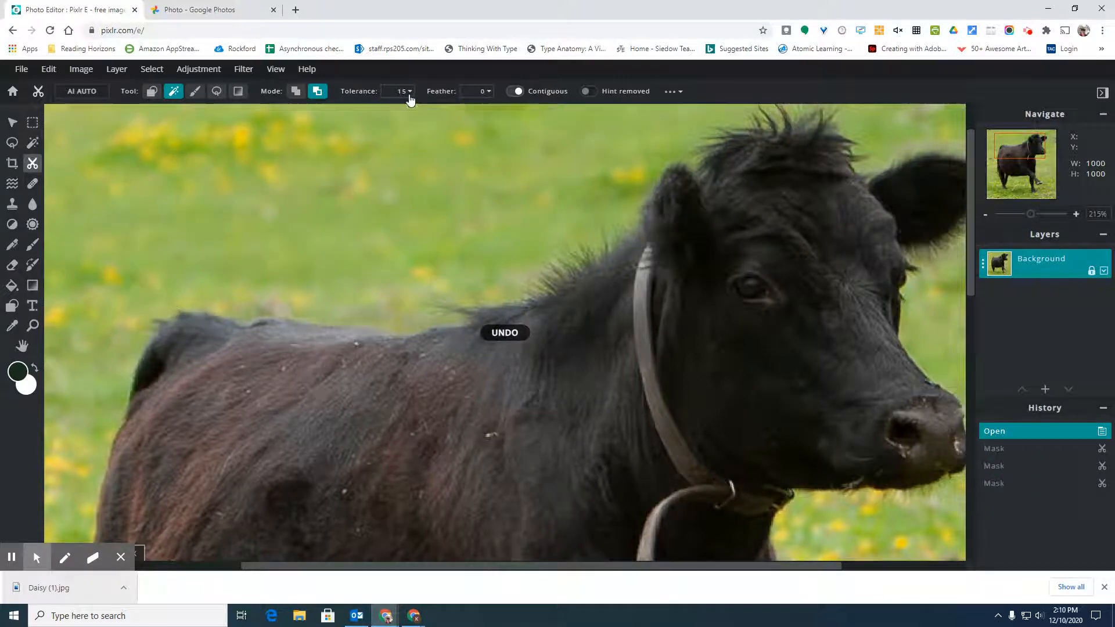
Step: Try removing the grass with the wand mask at tolerance 76, and undo the cut
click(408, 92)
drag(380, 115, 389, 116)
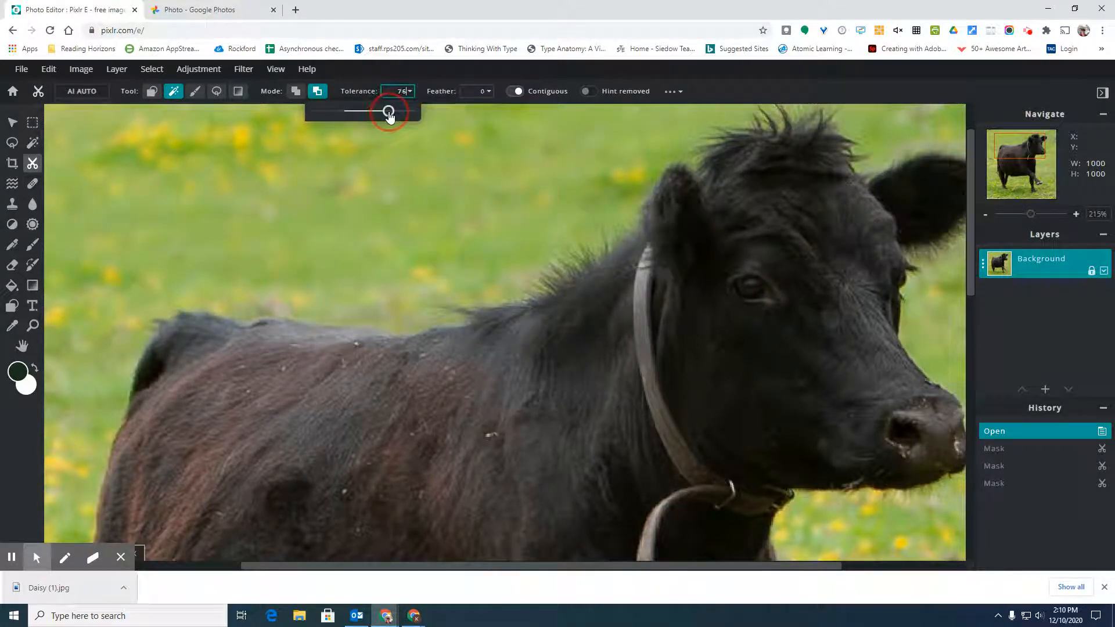
click(410, 199)
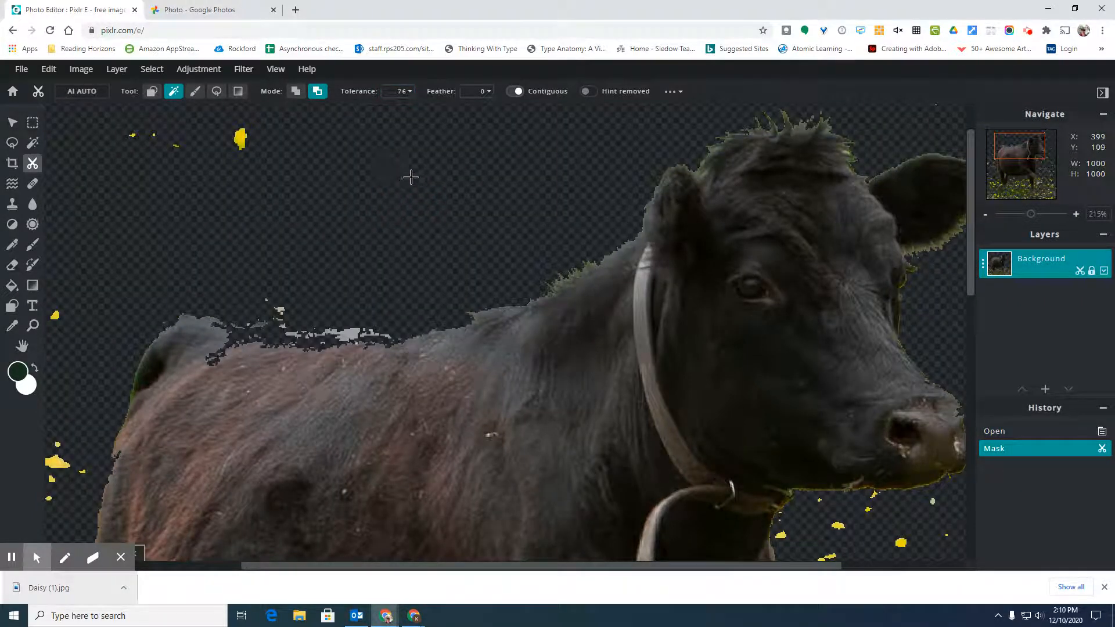
key(ctrl+z)
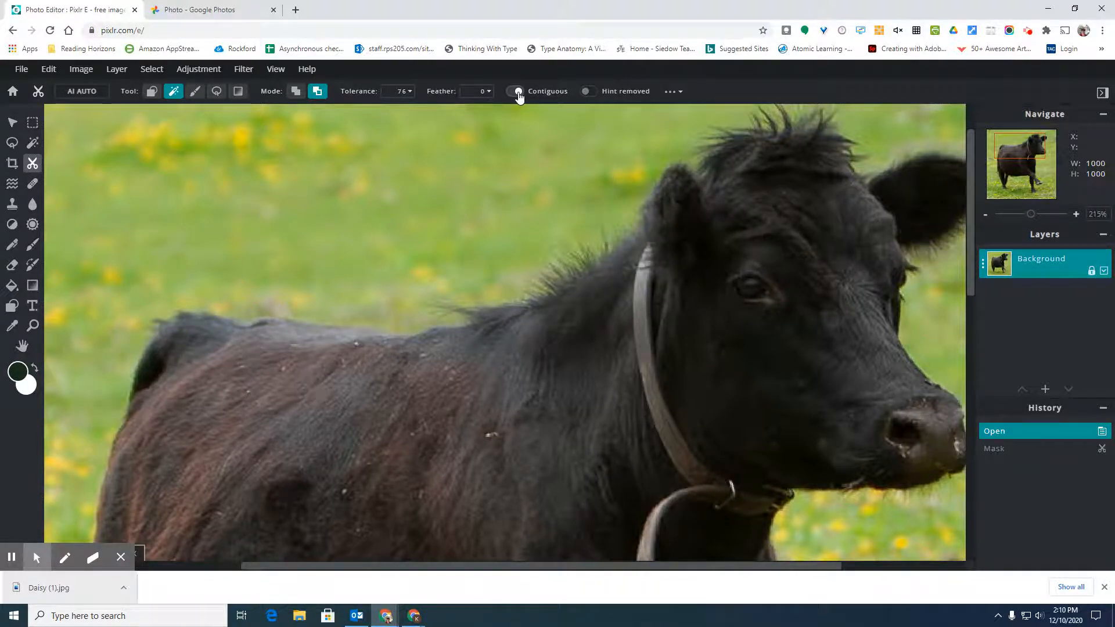
Step: Try removing the upper grass with the contiguous wand mask at tolerance 16
click(409, 91)
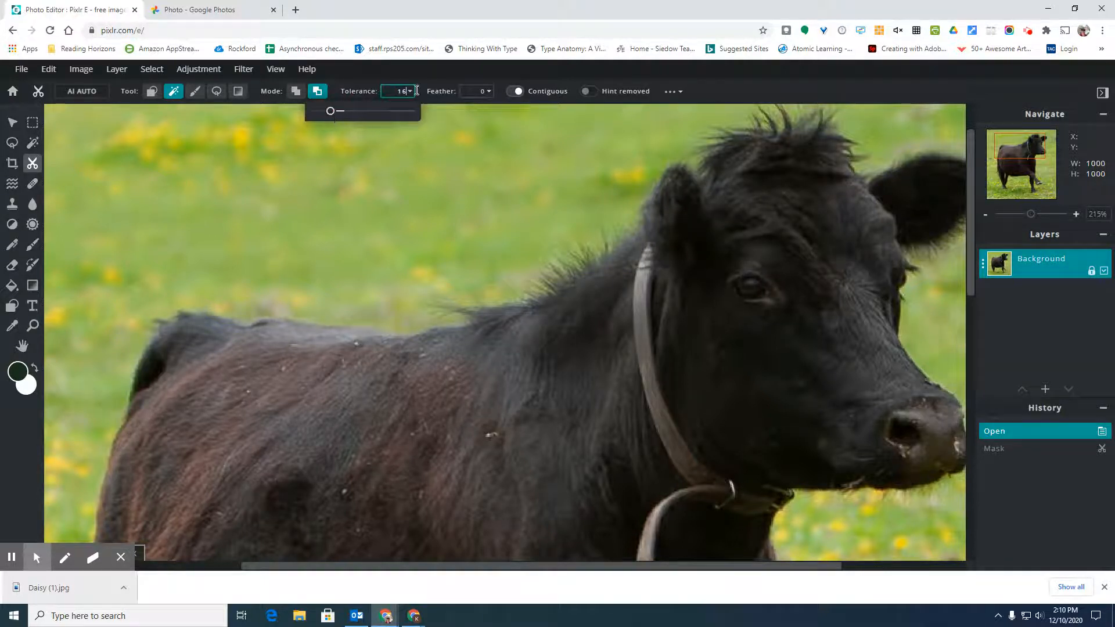
click(424, 80)
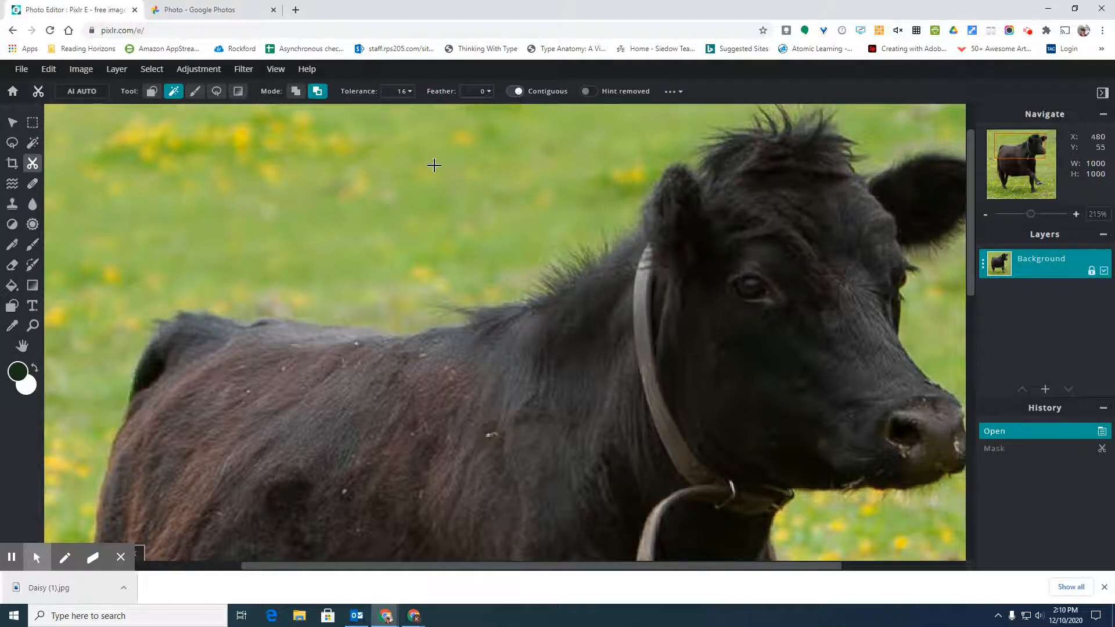
click(402, 166)
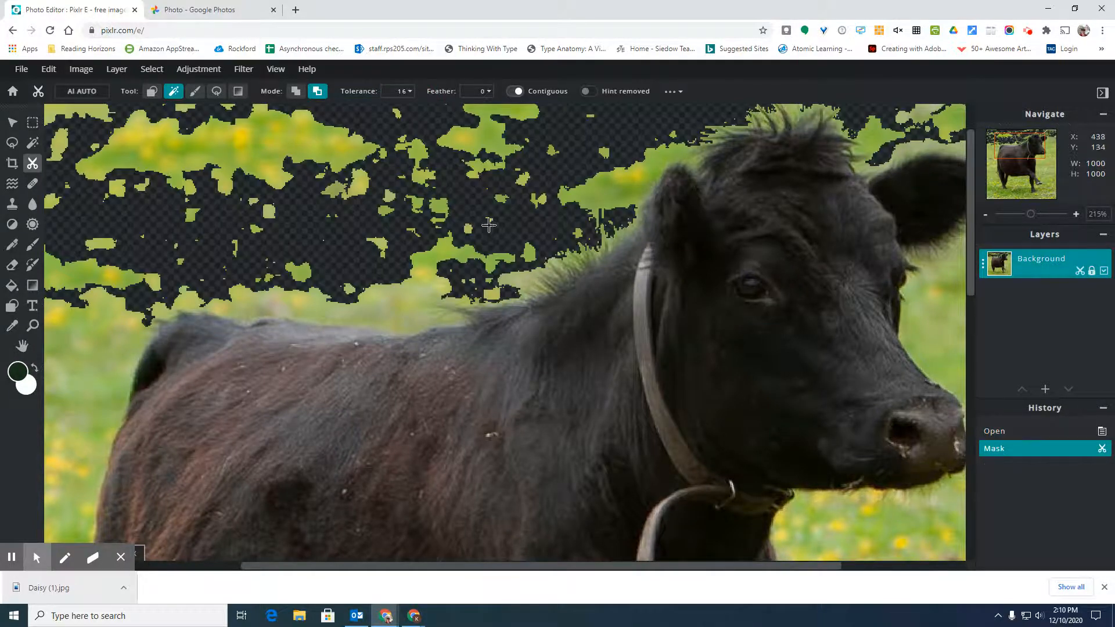
scroll(560, 267, down, 3)
scroll(560, 267, down, 1)
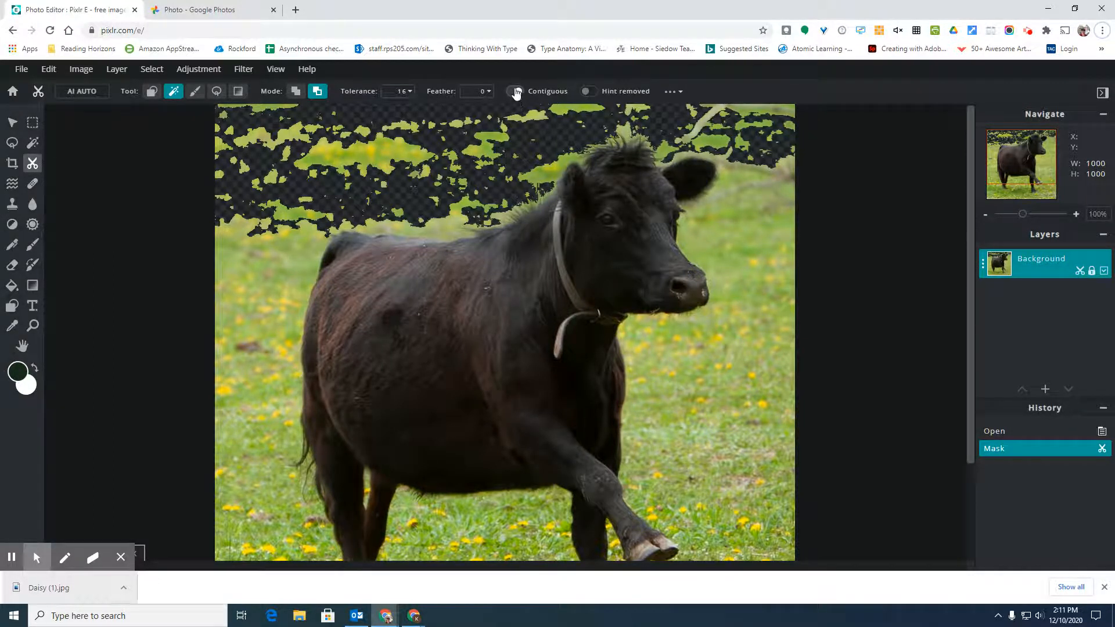
Step: Turn off Contiguous, undo the previous cut, and remove similarly colored grass throughout the photo with the wand mask
click(515, 92)
click(1034, 429)
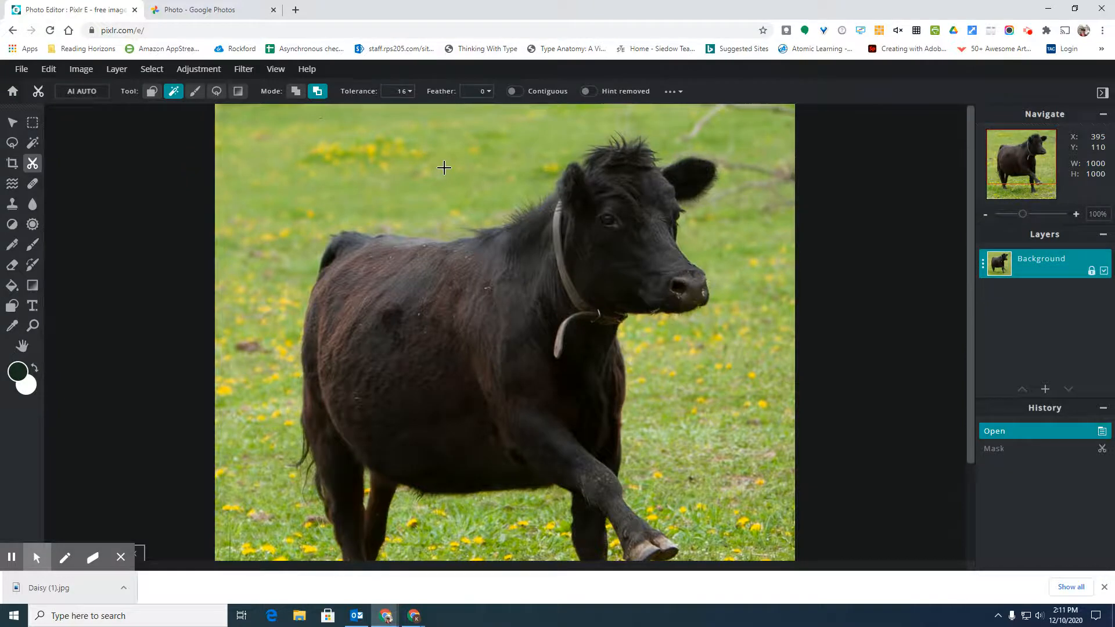
click(444, 168)
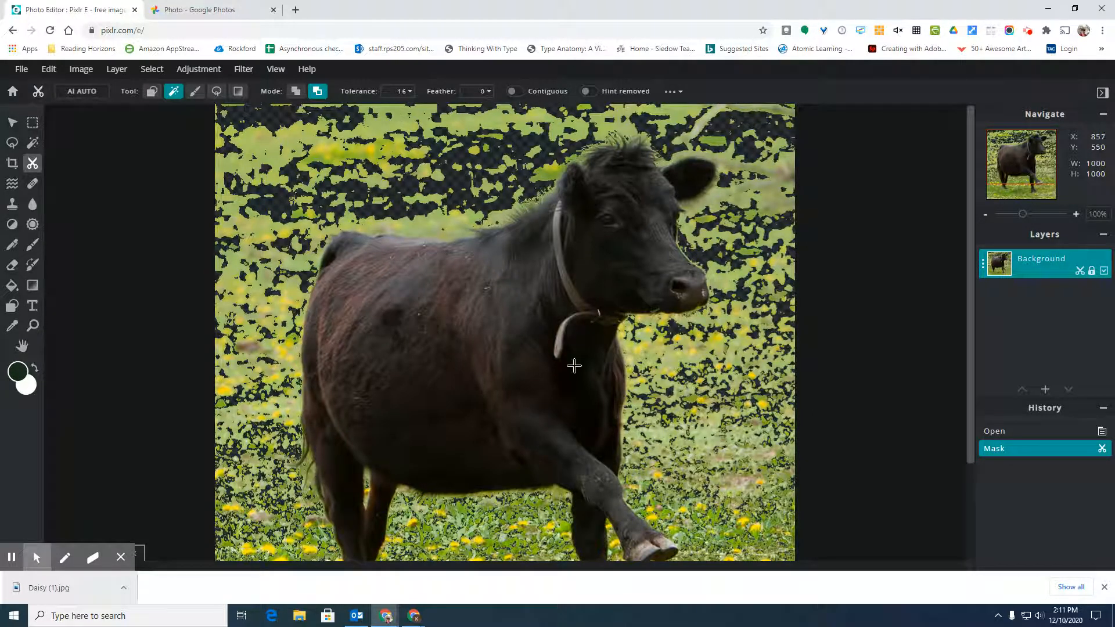
Step: Switch to the draw mask and set its brush to 58 px size, 2% softness and 0% step
click(196, 92)
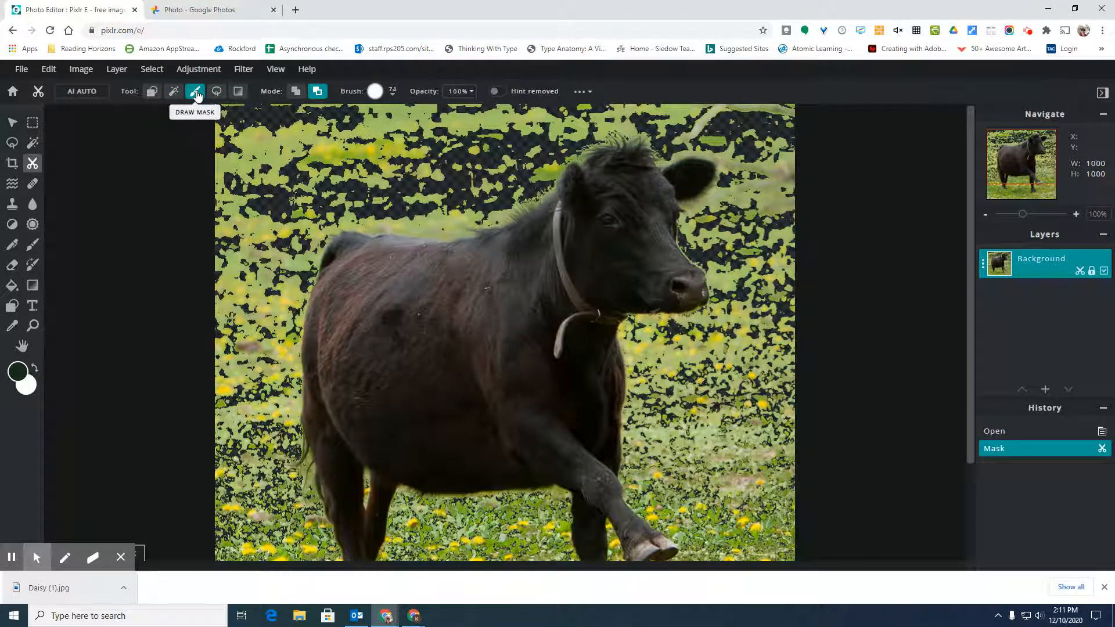
click(393, 98)
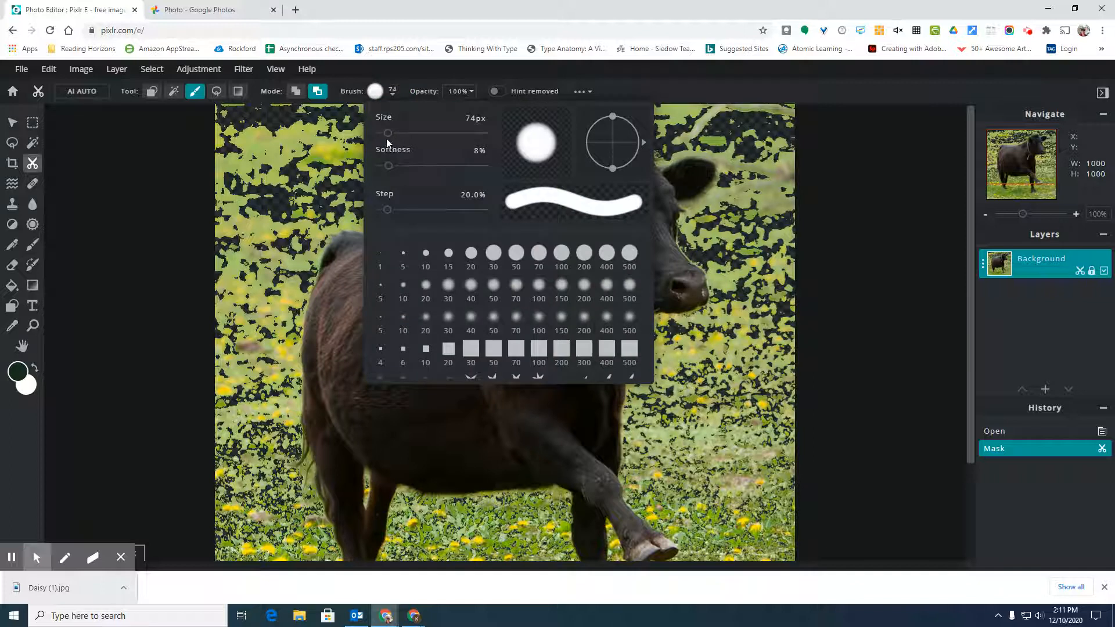
mouse_move(388, 133)
mouse_down()
mouse_move(421, 134)
mouse_move(385, 133)
mouse_move(392, 167)
mouse_move(432, 167)
mouse_move(373, 168)
mouse_move(383, 167)
mouse_up()
mouse_move(386, 209)
mouse_down()
mouse_move(418, 210)
mouse_move(373, 210)
mouse_up()
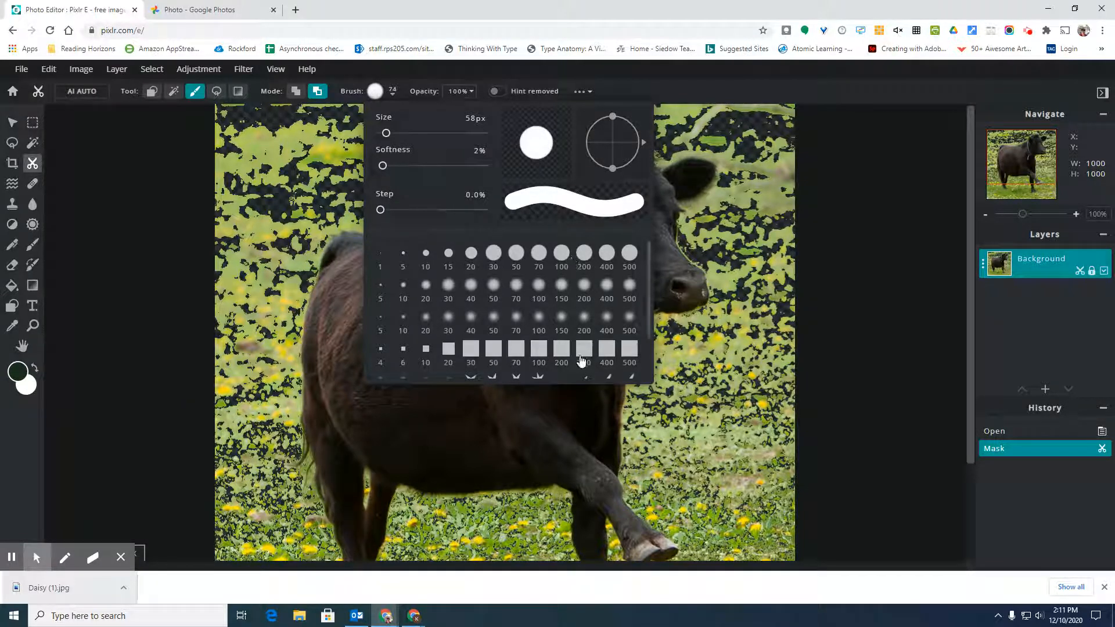
scroll(649, 279, down, 2)
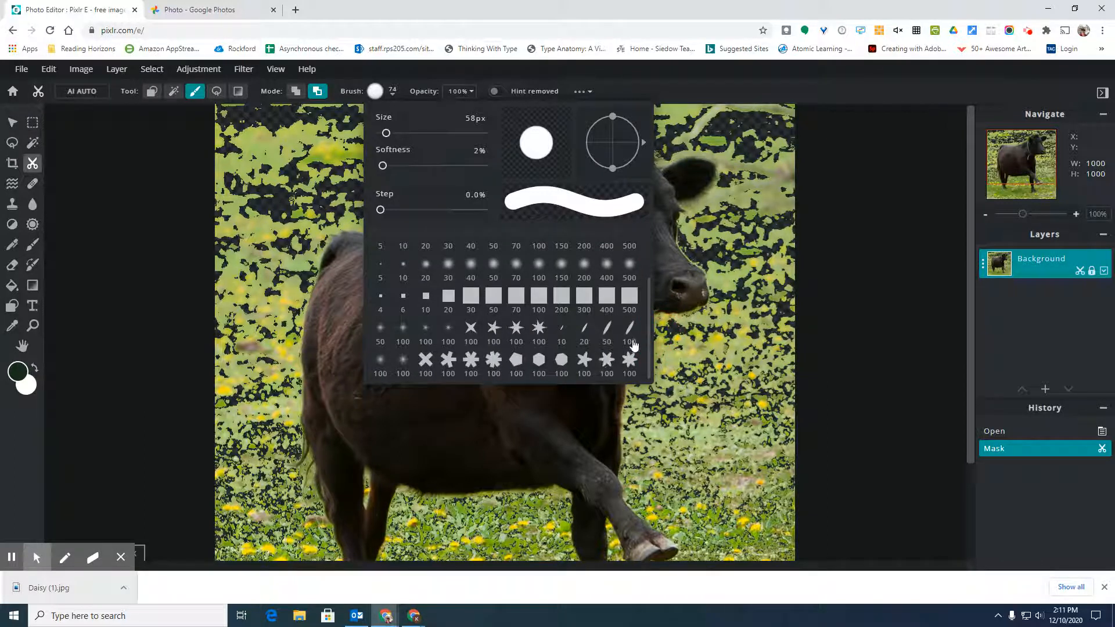
scroll(619, 331, up, 2)
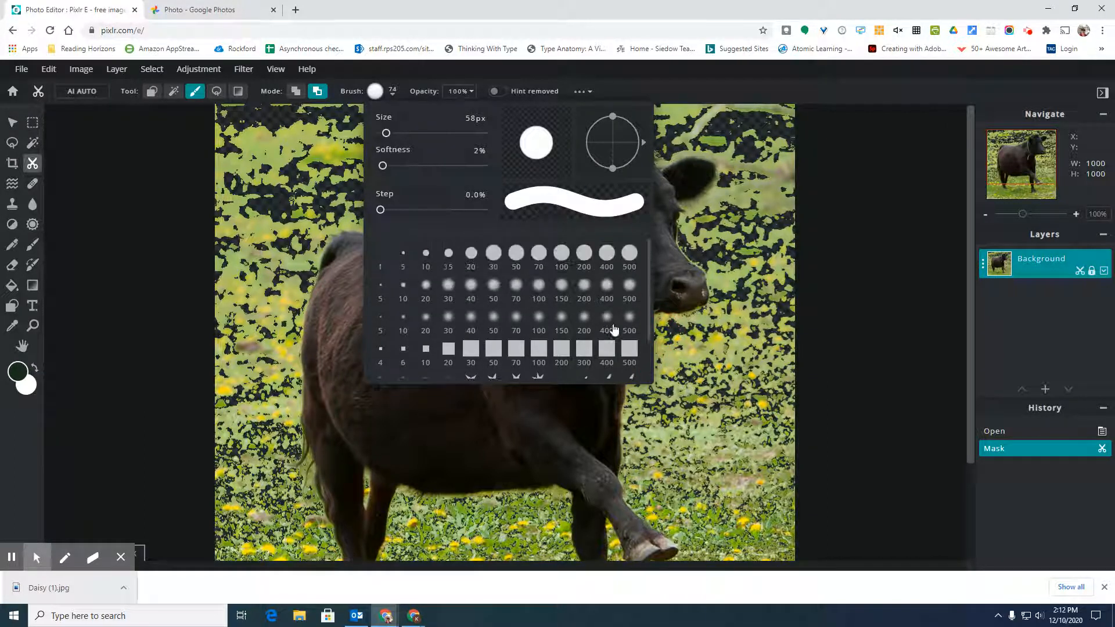
click(375, 93)
Step: Erase the grass to the upper left of the cow and along its back with the draw mask
mouse_move(399, 155)
mouse_down()
mouse_move(293, 153)
mouse_move(418, 174)
mouse_move(261, 184)
mouse_move(389, 187)
mouse_move(259, 245)
mouse_move(274, 247)
mouse_up()
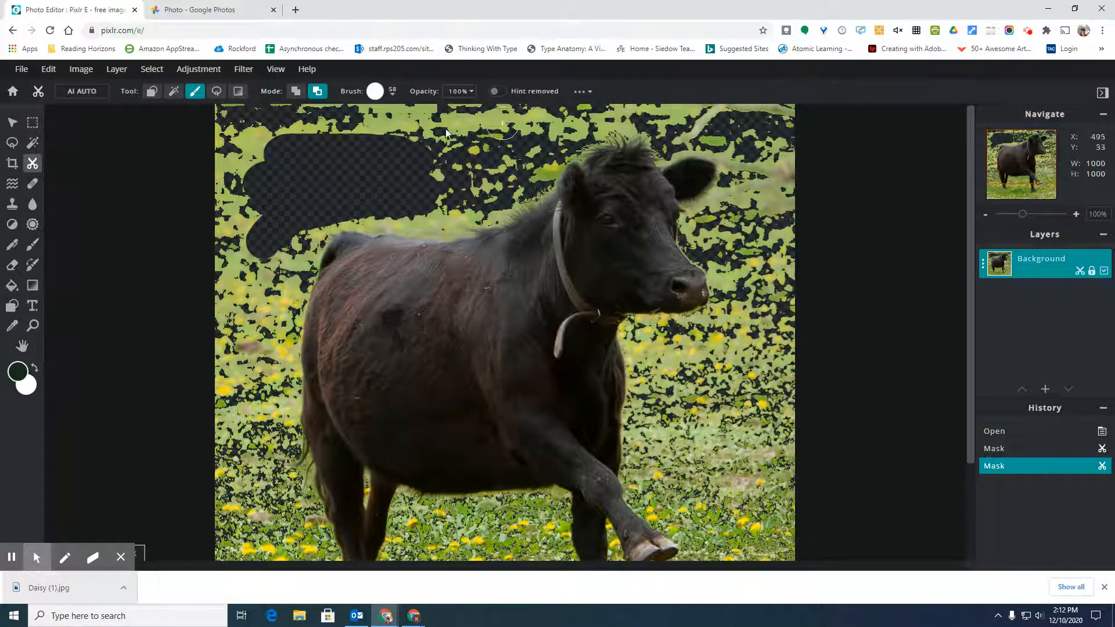
mouse_move(427, 127)
mouse_down()
mouse_move(223, 122)
mouse_move(316, 111)
mouse_move(462, 117)
mouse_move(209, 132)
mouse_move(281, 159)
mouse_move(235, 212)
mouse_move(270, 226)
mouse_move(224, 256)
mouse_move(235, 250)
mouse_up()
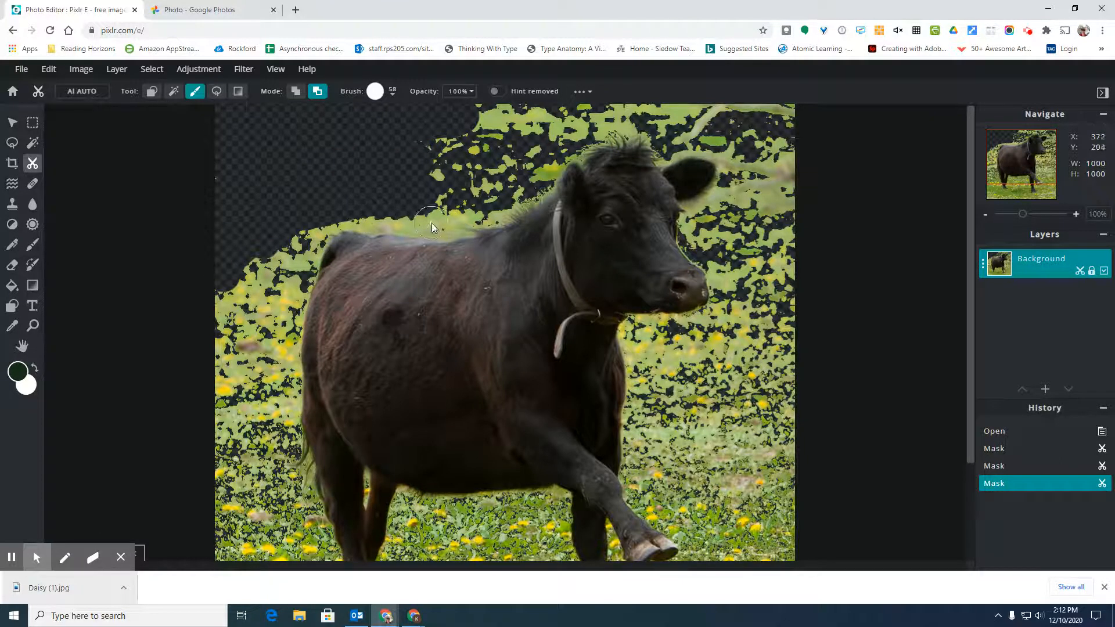
drag(413, 220, 284, 241)
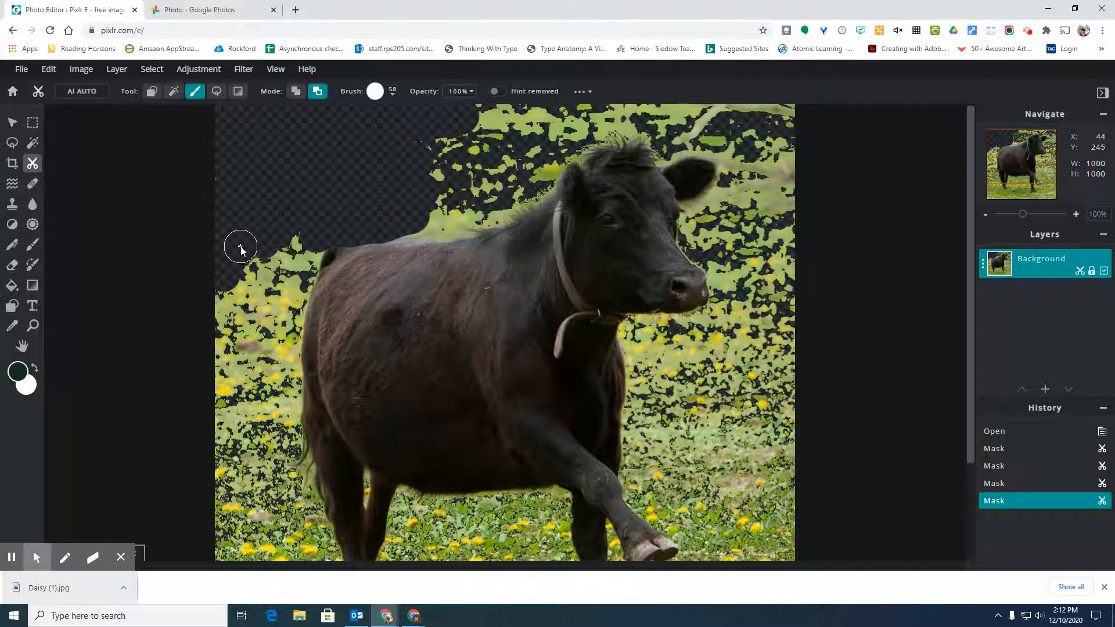
Step: Paint the erased edge of the cow's rump and back into view in add-to-mask mode
click(295, 93)
mouse_move(333, 259)
mouse_down()
mouse_move(390, 243)
mouse_move(436, 250)
mouse_up()
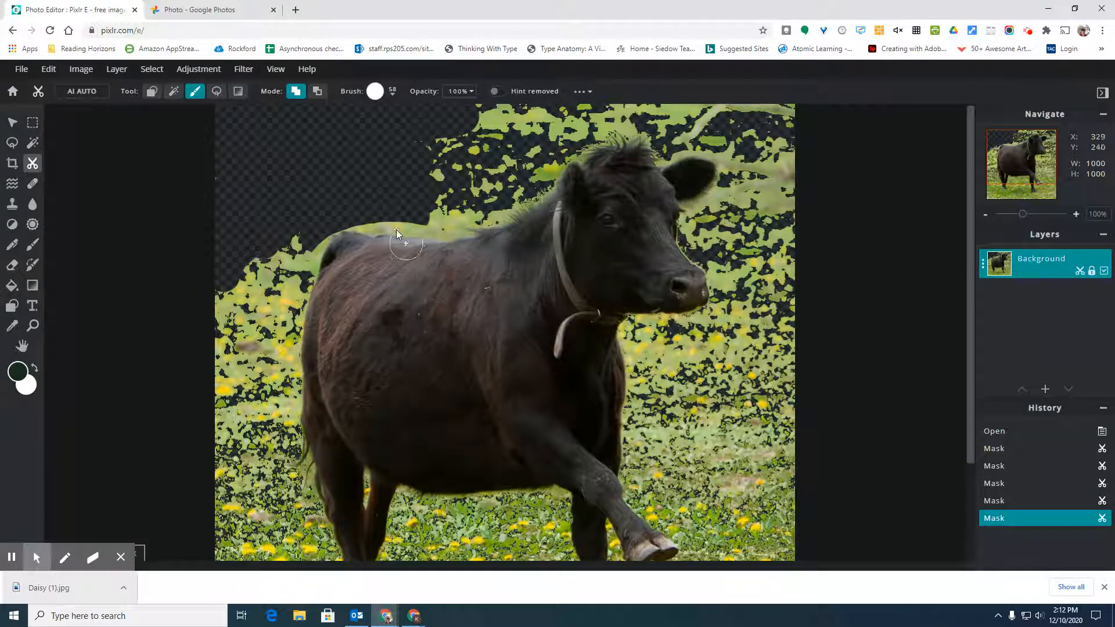
click(317, 93)
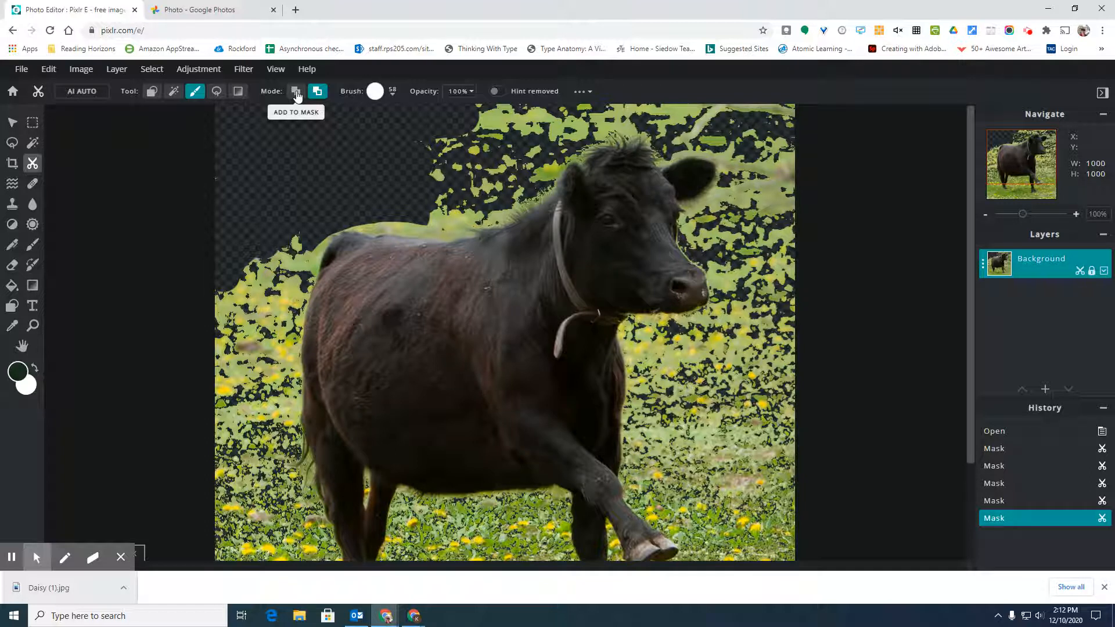
Step: Paint a strip of grass back in above the cow's back, and erase it again in remove mode
click(296, 92)
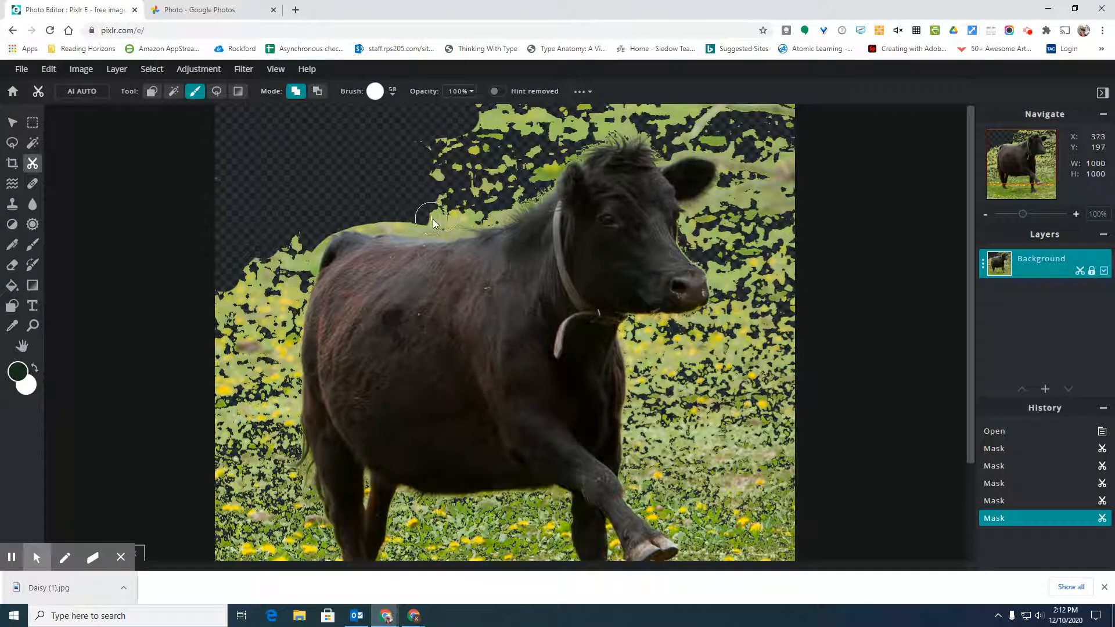
drag(438, 224, 351, 217)
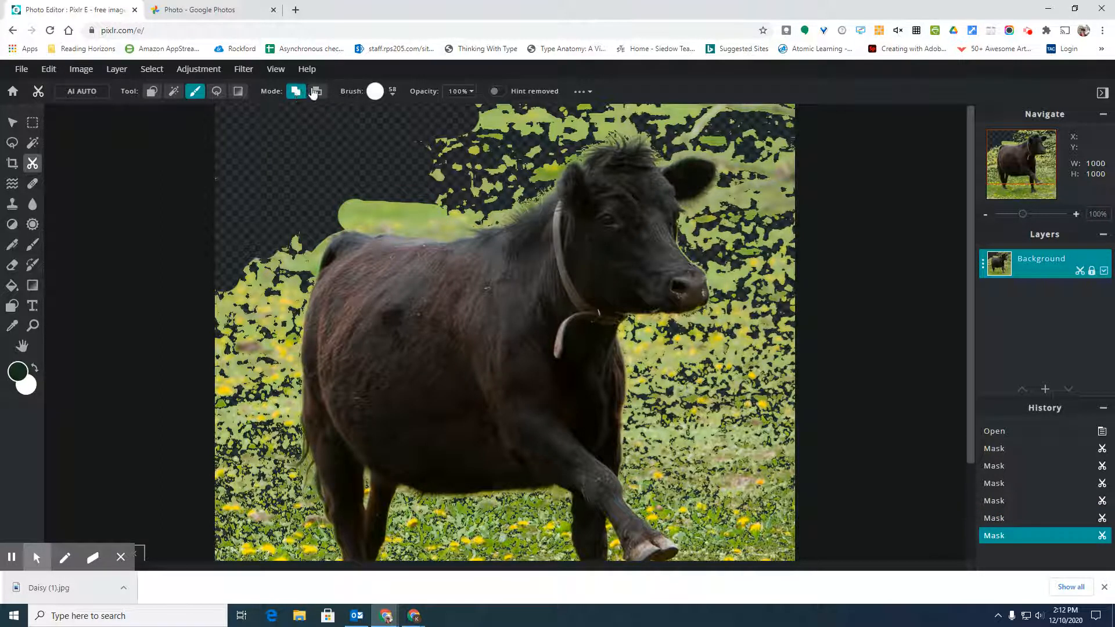
click(317, 91)
drag(326, 203, 437, 221)
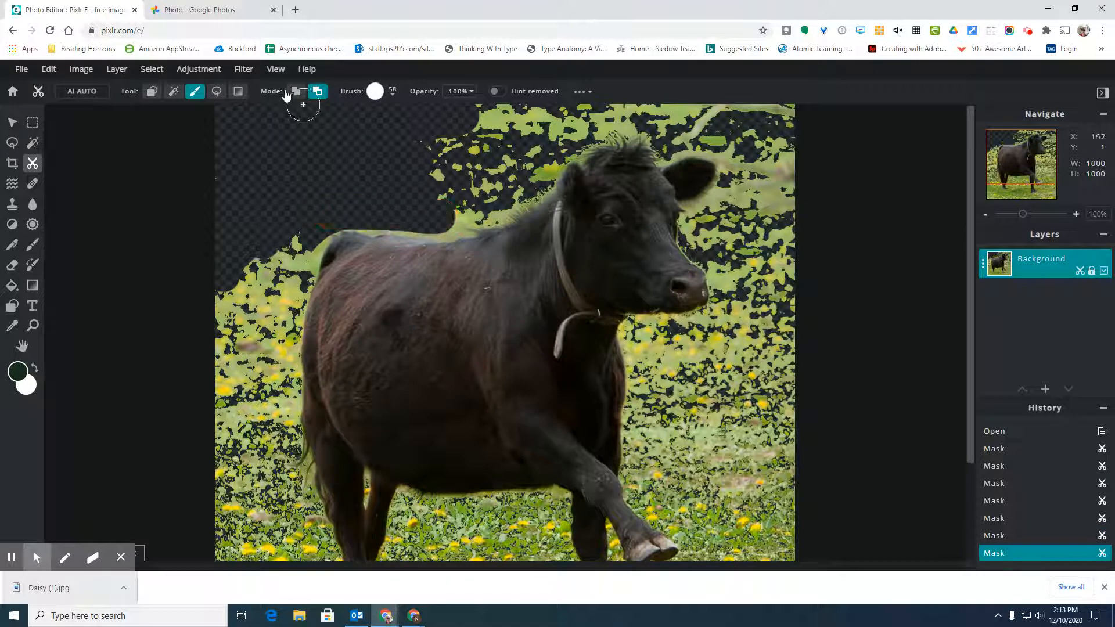
Step: Cut away grass patches left of the cow's head and along its back with the lasso mask
click(218, 92)
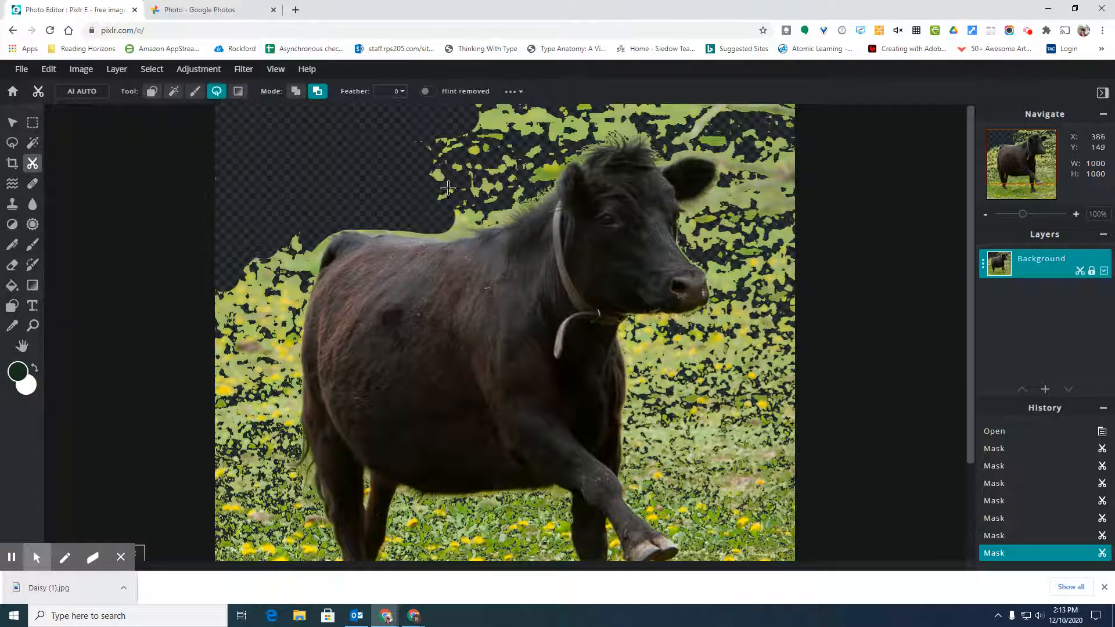
mouse_move(480, 138)
mouse_down()
mouse_move(431, 134)
mouse_move(422, 196)
mouse_move(438, 211)
mouse_move(500, 186)
mouse_move(515, 160)
mouse_move(480, 138)
mouse_up()
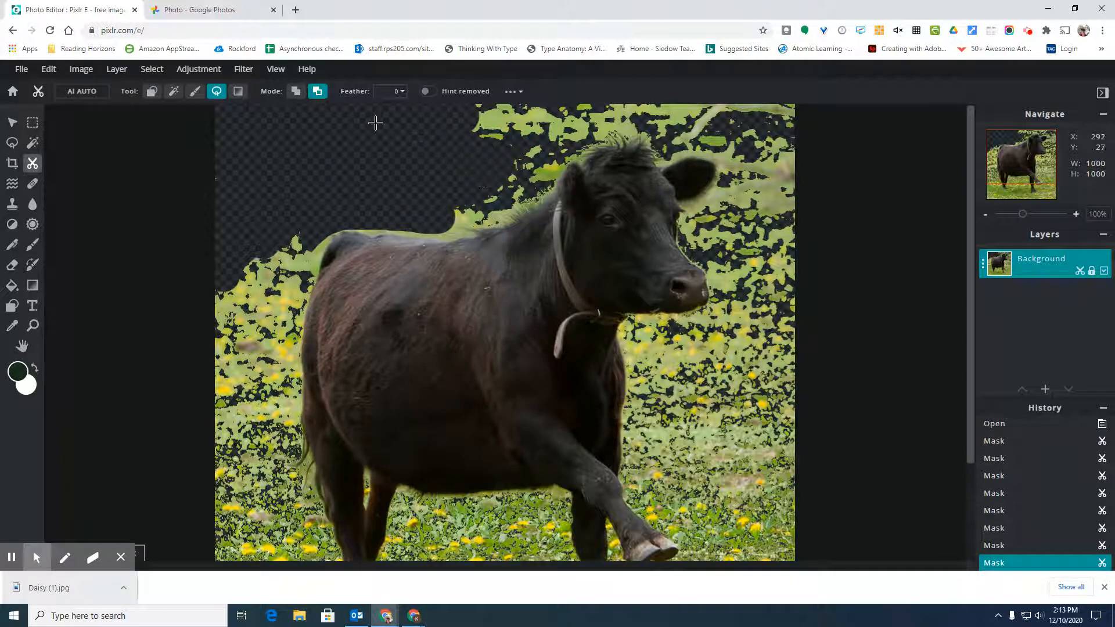
mouse_move(430, 137)
mouse_down()
mouse_move(408, 131)
mouse_move(435, 157)
mouse_move(441, 137)
mouse_up()
scroll(380, 225, up, 3)
mouse_move(200, 180)
mouse_down()
mouse_move(419, 201)
mouse_move(379, 169)
mouse_move(320, 151)
mouse_move(206, 140)
mouse_move(181, 155)
mouse_move(202, 178)
mouse_up()
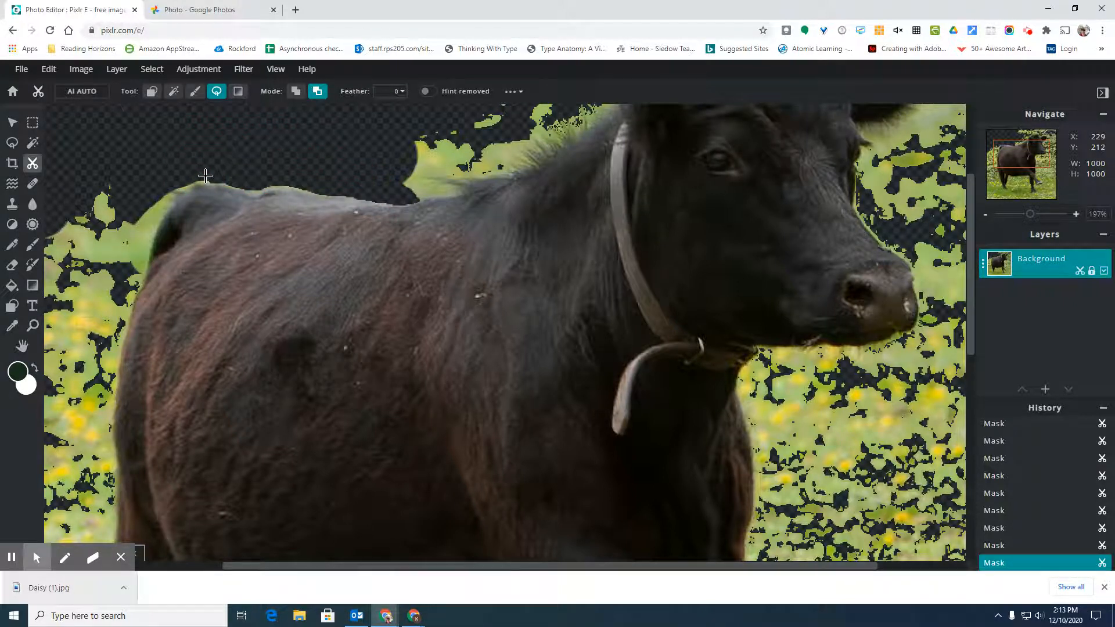
Step: Restore grass above the cow's back with the lasso mask in add mode, and cut it away again in remove mode
click(401, 95)
click(296, 93)
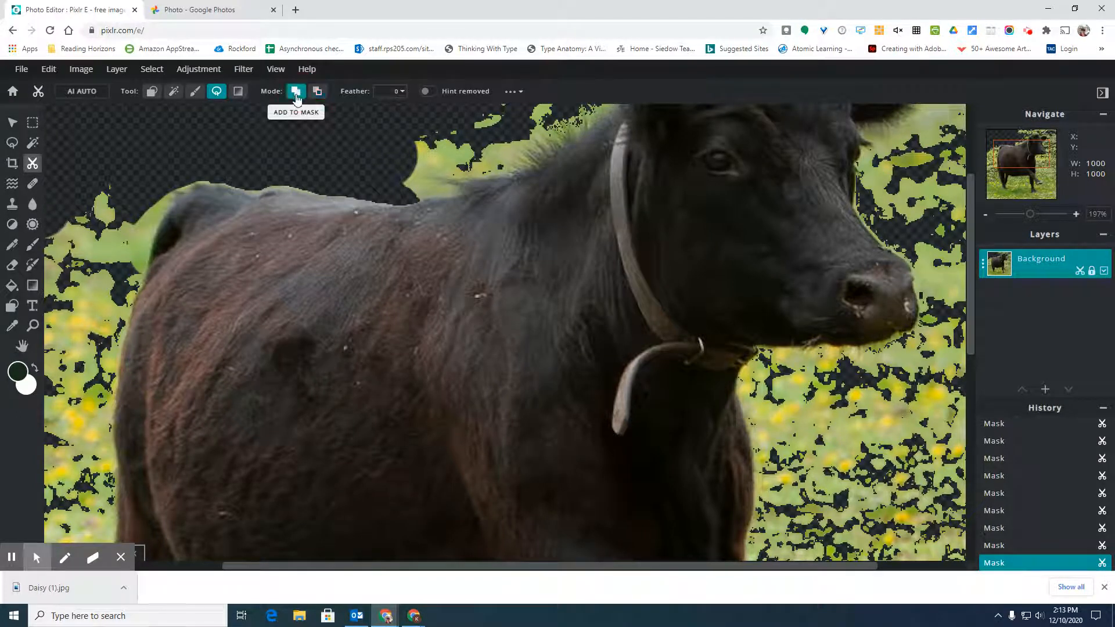
mouse_move(473, 219)
mouse_down()
mouse_move(374, 230)
mouse_move(326, 407)
mouse_move(547, 258)
mouse_move(467, 232)
mouse_up()
mouse_move(435, 189)
mouse_down()
mouse_move(346, 186)
mouse_move(332, 195)
mouse_move(338, 223)
mouse_move(389, 250)
mouse_move(450, 246)
mouse_up()
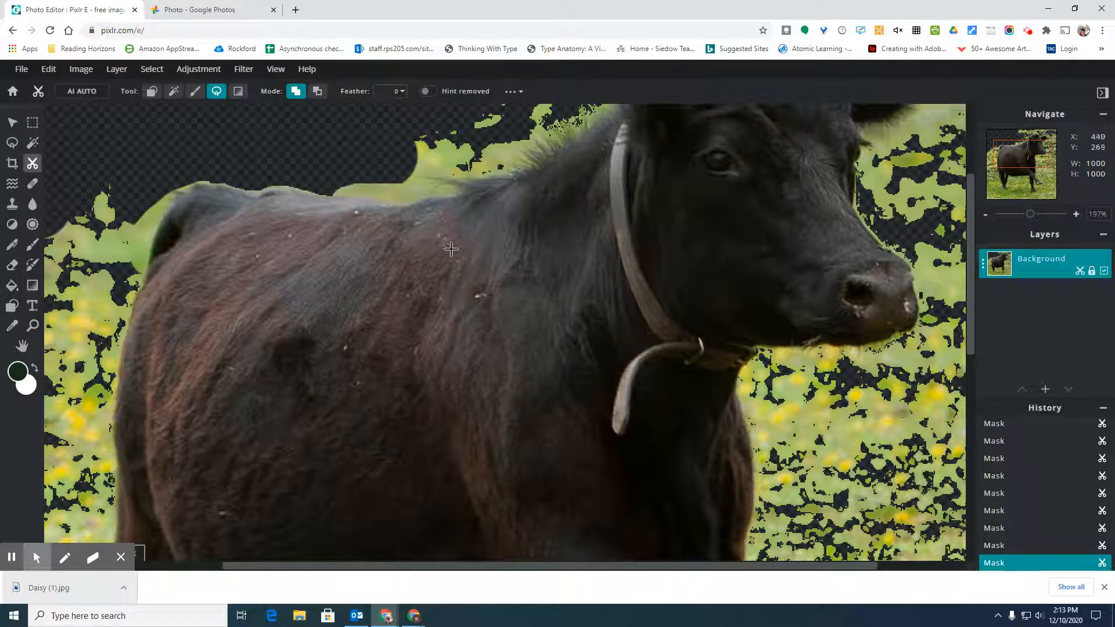
mouse_move(348, 191)
mouse_down()
mouse_move(301, 155)
mouse_move(266, 174)
mouse_move(198, 177)
mouse_move(347, 231)
mouse_up()
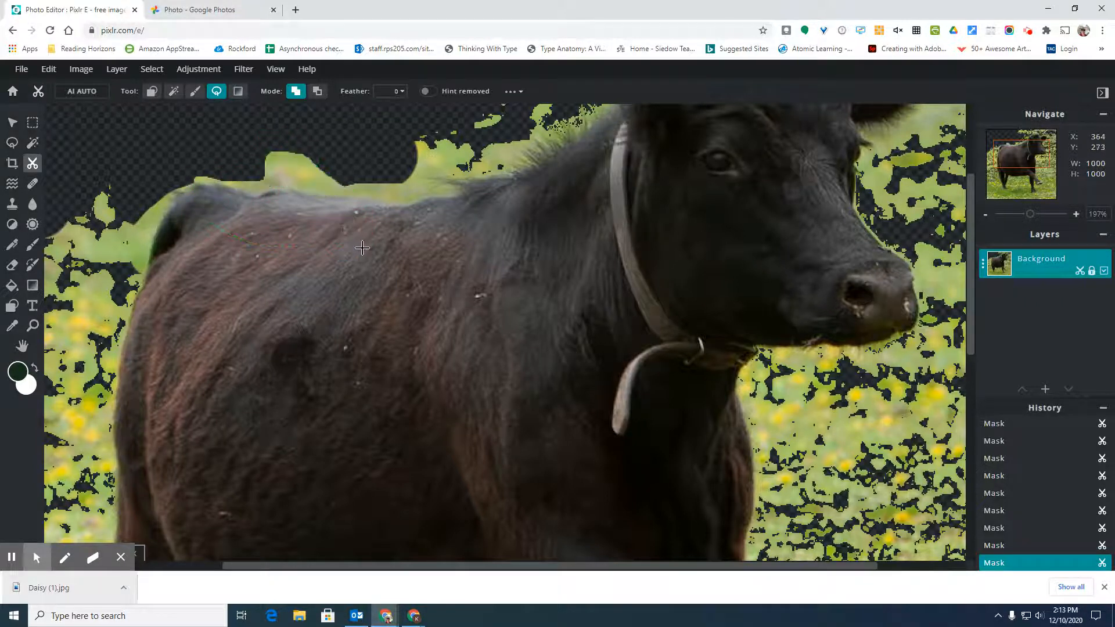
click(317, 91)
mouse_move(194, 183)
mouse_down()
mouse_move(399, 204)
mouse_move(461, 185)
mouse_move(345, 135)
mouse_move(292, 131)
mouse_move(199, 158)
mouse_up()
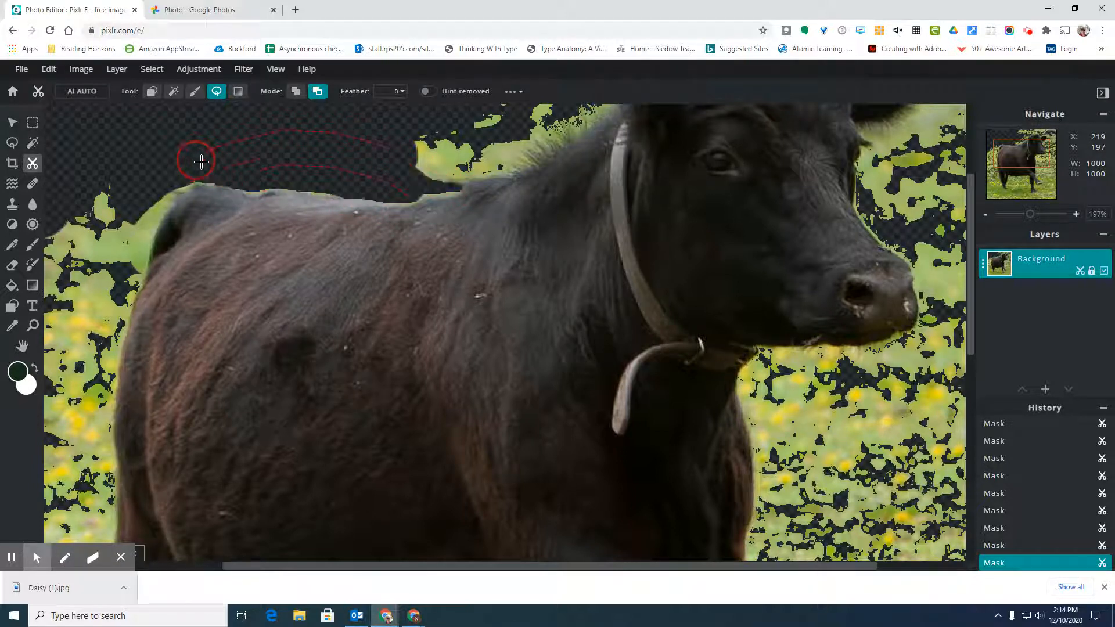
Step: Open the save settings for the cutout image and select its file name for editing
click(23, 70)
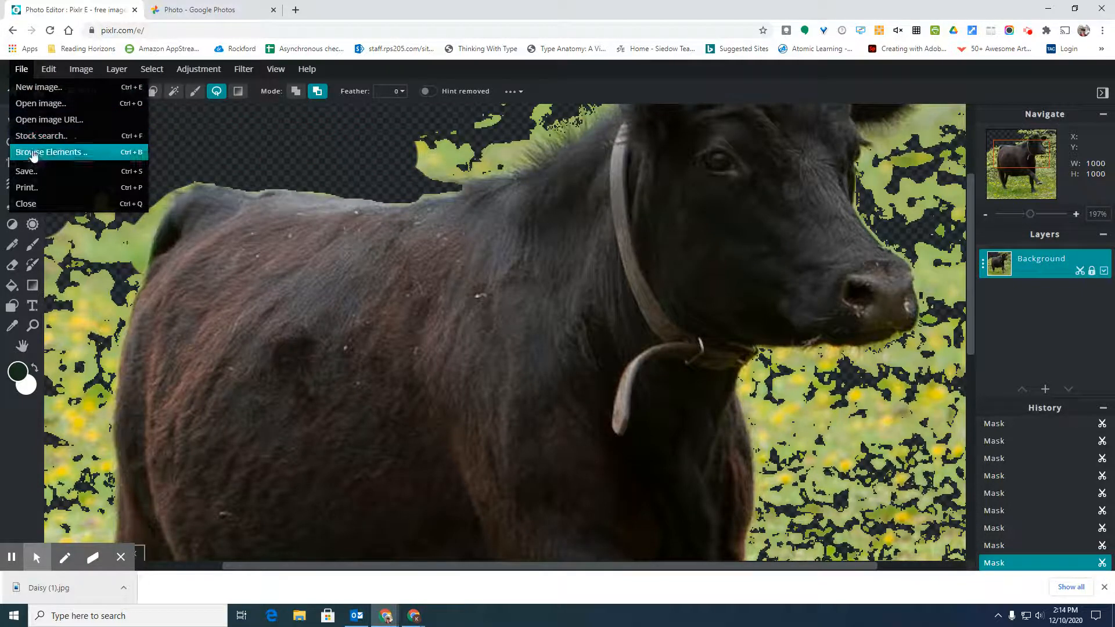
click(39, 178)
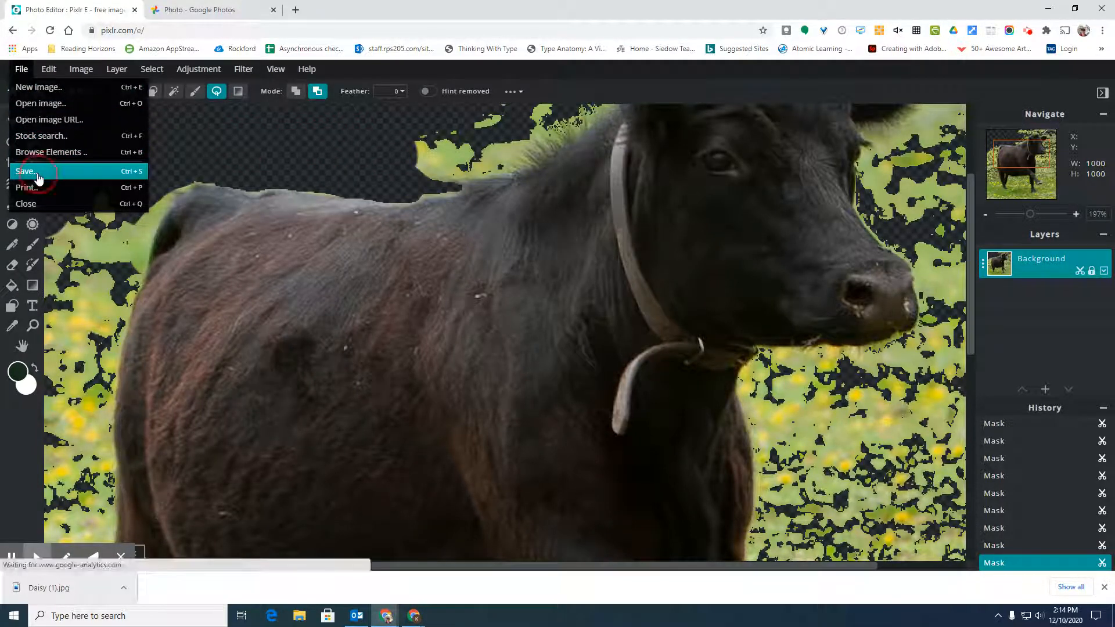
click(97, 176)
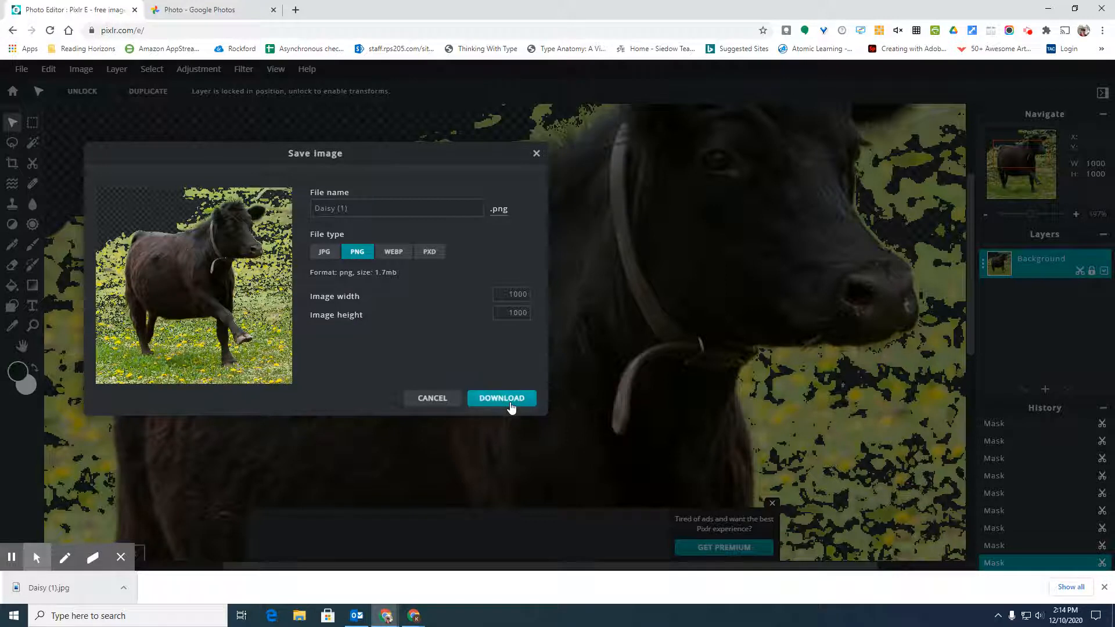
drag(356, 208, 317, 208)
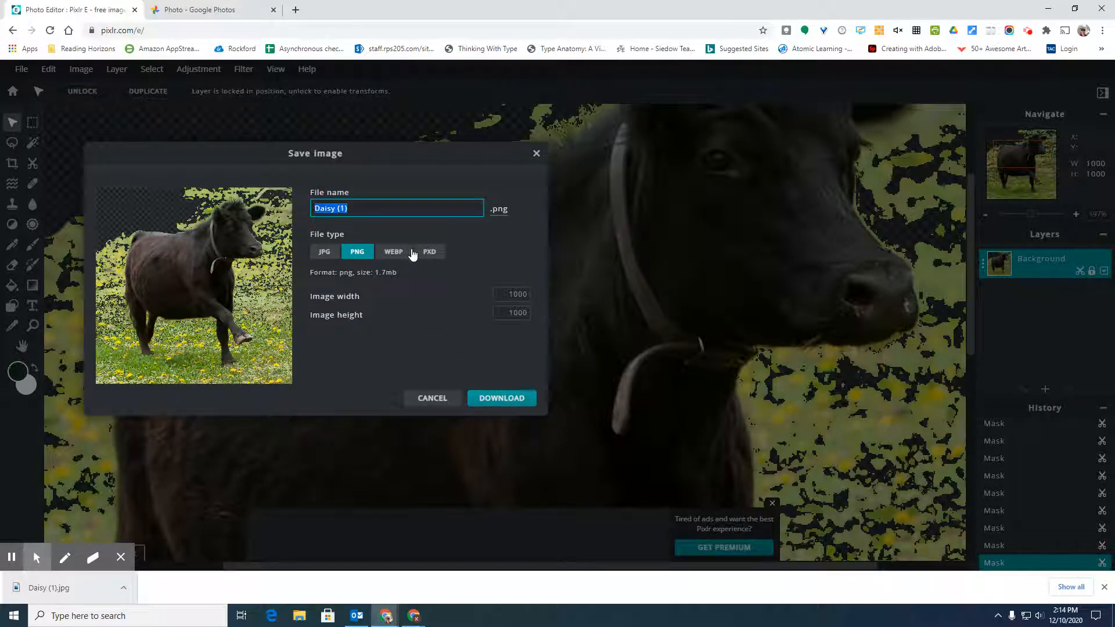